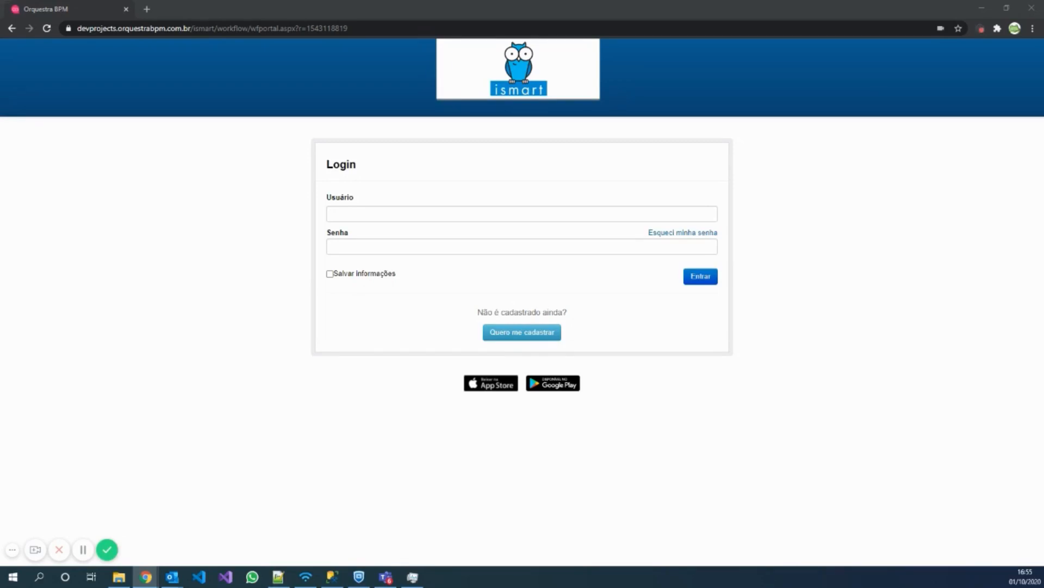
# Read the iSmart instructions email in Outlook, copy the login e-mail address, and return to the browser.
pyautogui.moveTo(172, 577)
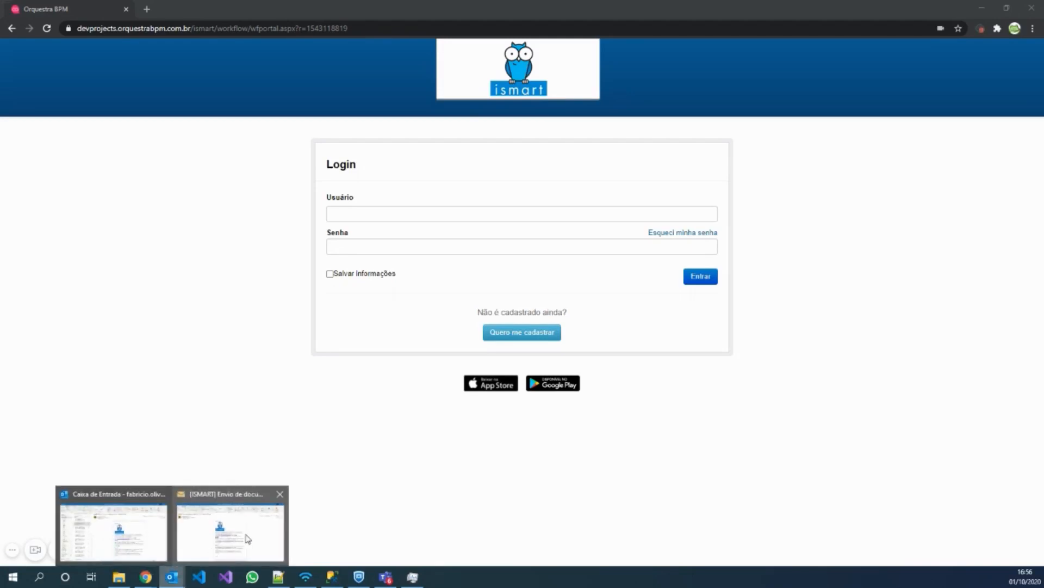
pyautogui.click(242, 538)
pyautogui.click(566, 427)
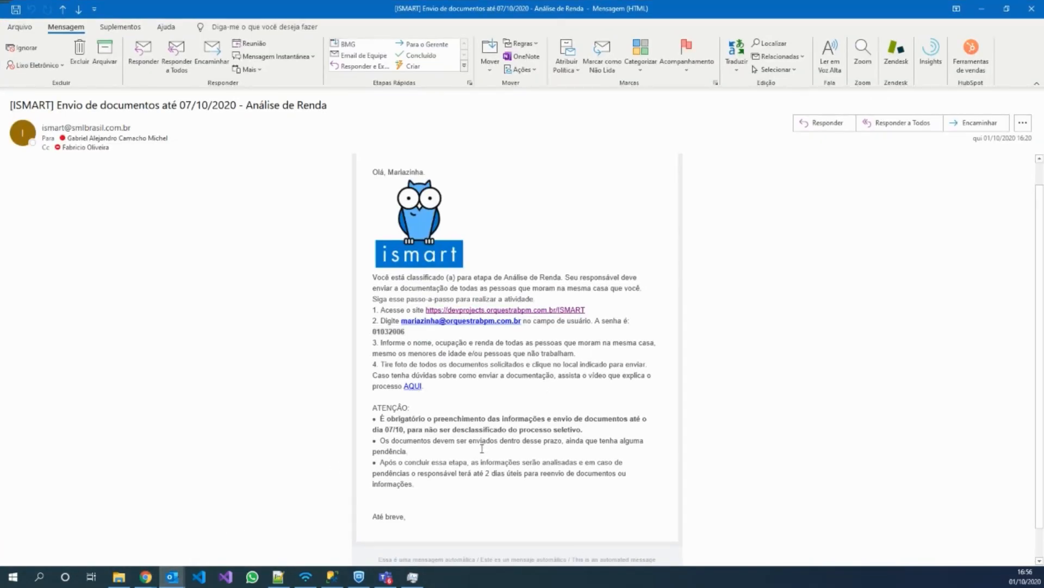
pyautogui.doubleClick(185, 110)
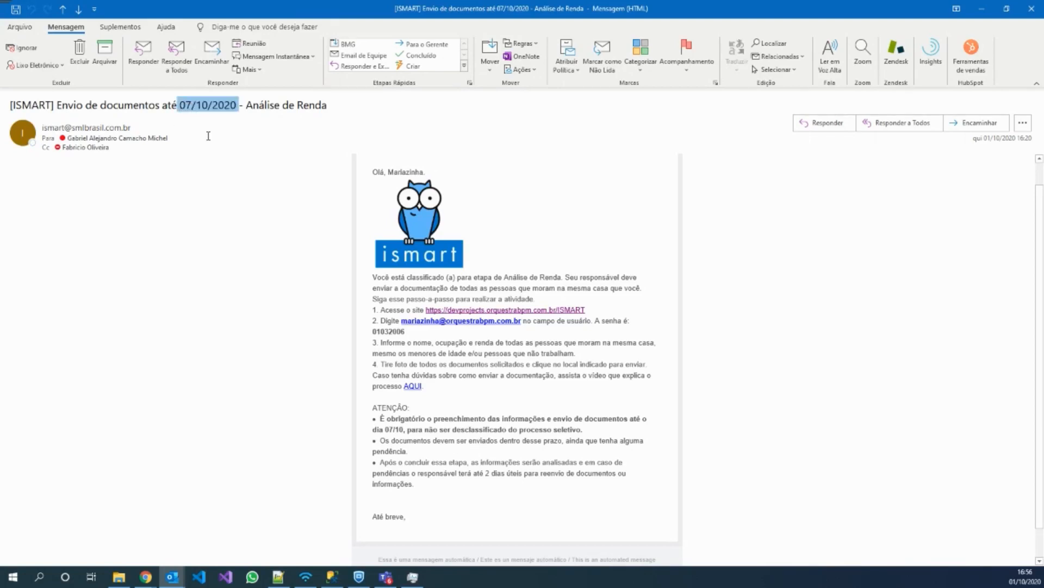
pyautogui.click(478, 447)
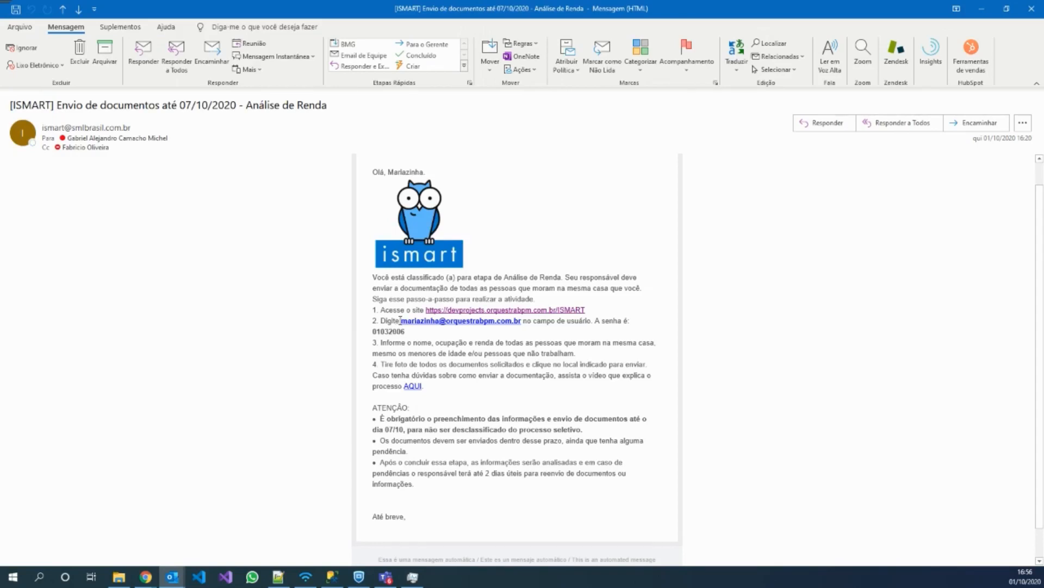
pyautogui.moveTo(401, 321)
pyautogui.mouseDown()
pyautogui.moveTo(520, 321)
pyautogui.moveTo(411, 331)
pyautogui.moveTo(481, 342)
pyautogui.moveTo(402, 322)
pyautogui.mouseUp()
pyautogui.click(528, 321)
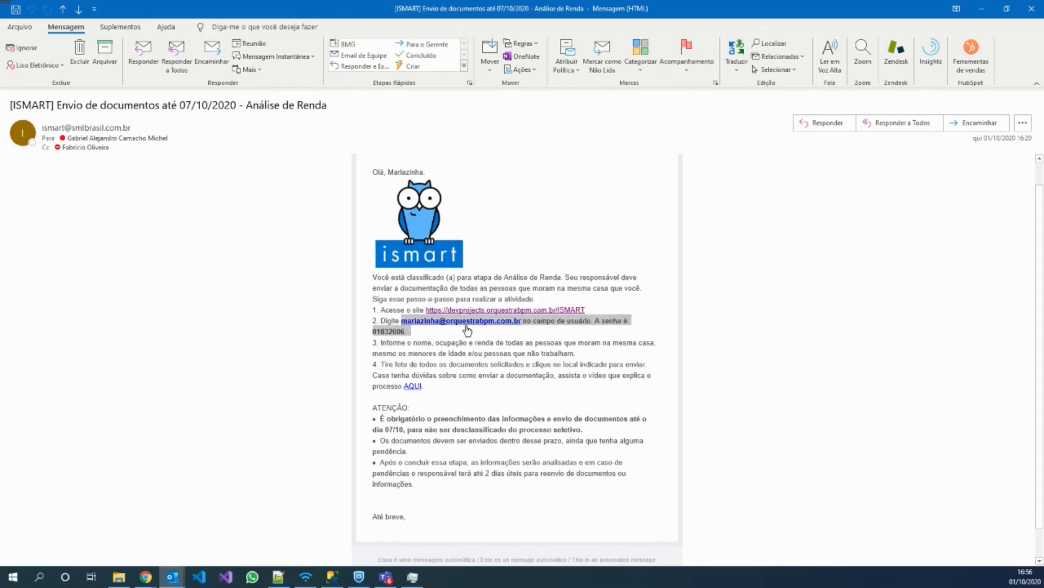
pyautogui.click(486, 377)
pyautogui.moveTo(519, 322); pyautogui.dragTo(401, 321)
pyautogui.click(982, 8)
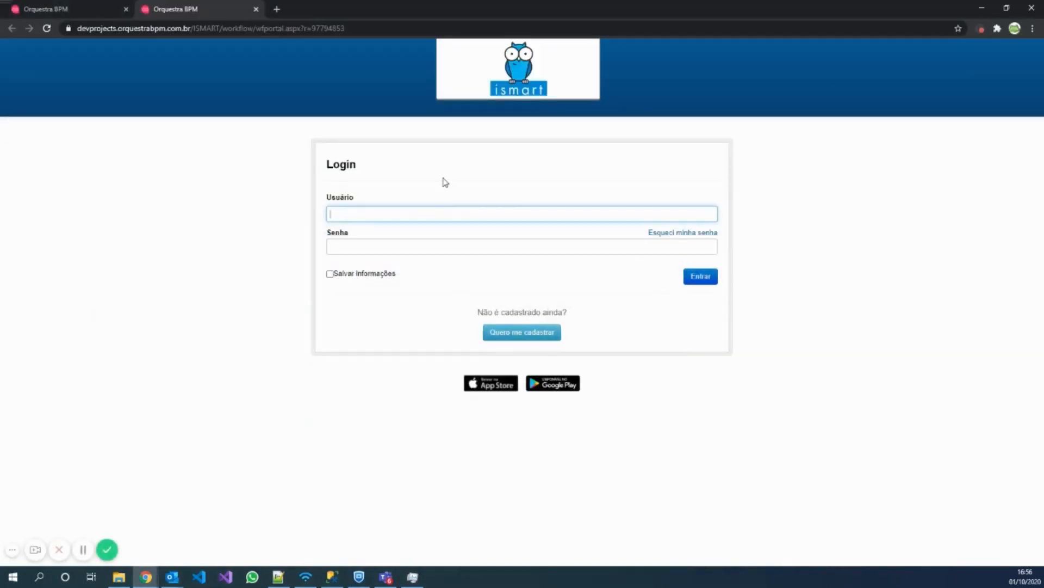
# Paste the login e-mail into Usuário, copy the email's password into Senha, and sign in.
pyautogui.click(366, 213)
pyautogui.hotkey('ctrl', 'v')
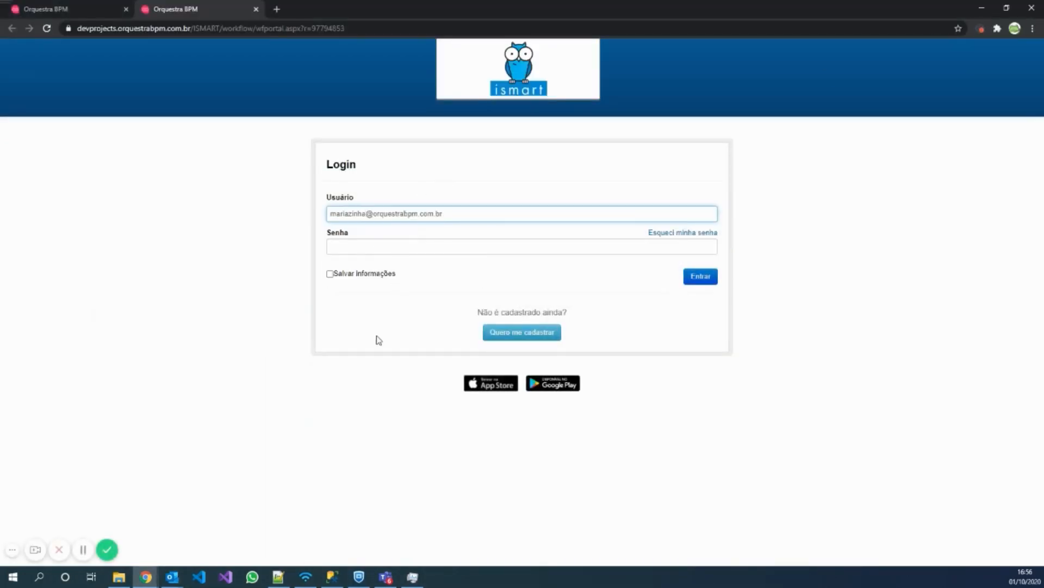
pyautogui.moveTo(171, 577)
pyautogui.click(230, 530)
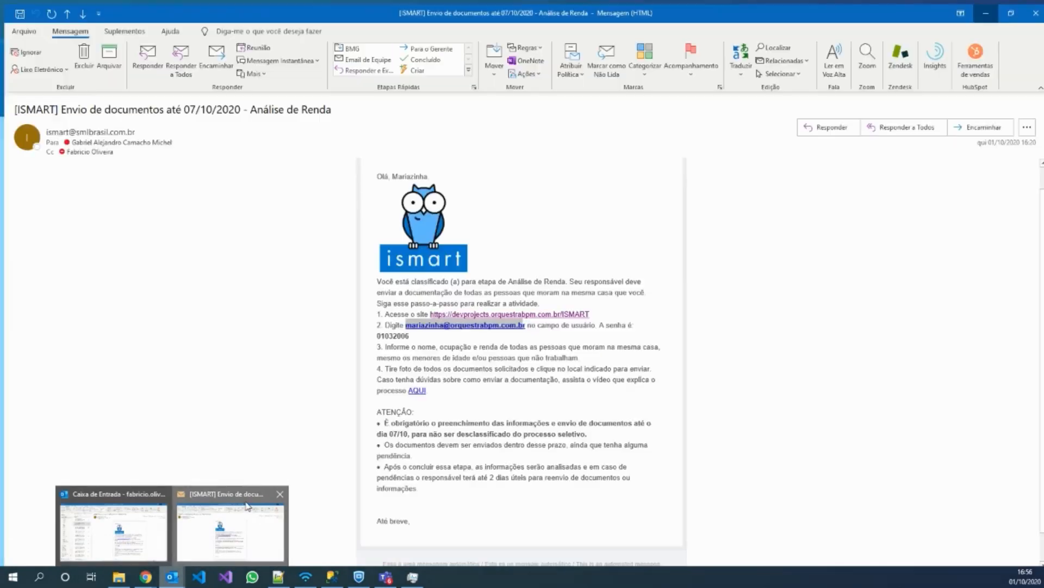
pyautogui.doubleClick(390, 330)
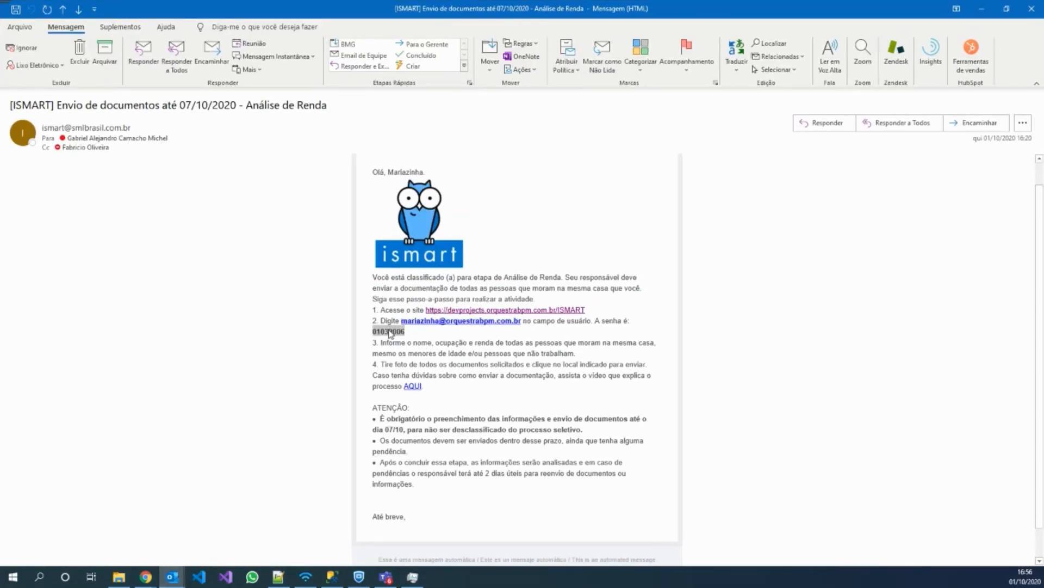
pyautogui.click(982, 8)
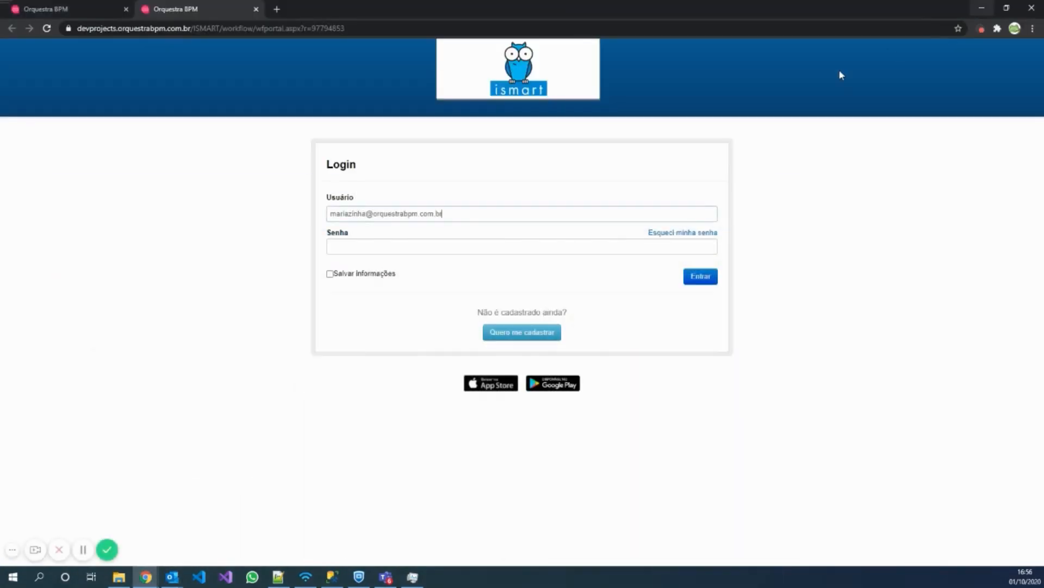
pyautogui.click(441, 247)
pyautogui.hotkey('ctrl', 'v')
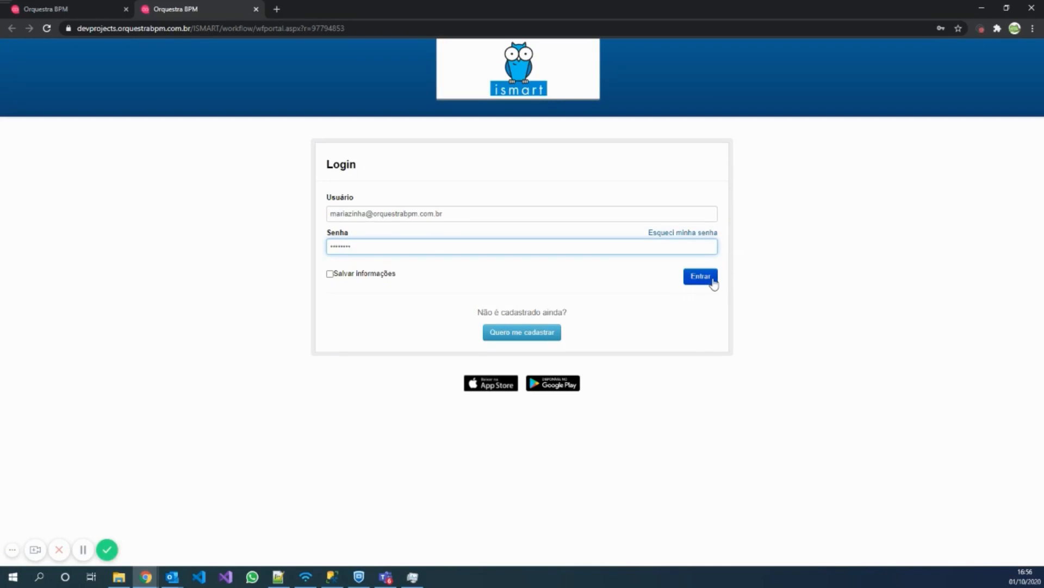
pyautogui.click(713, 280)
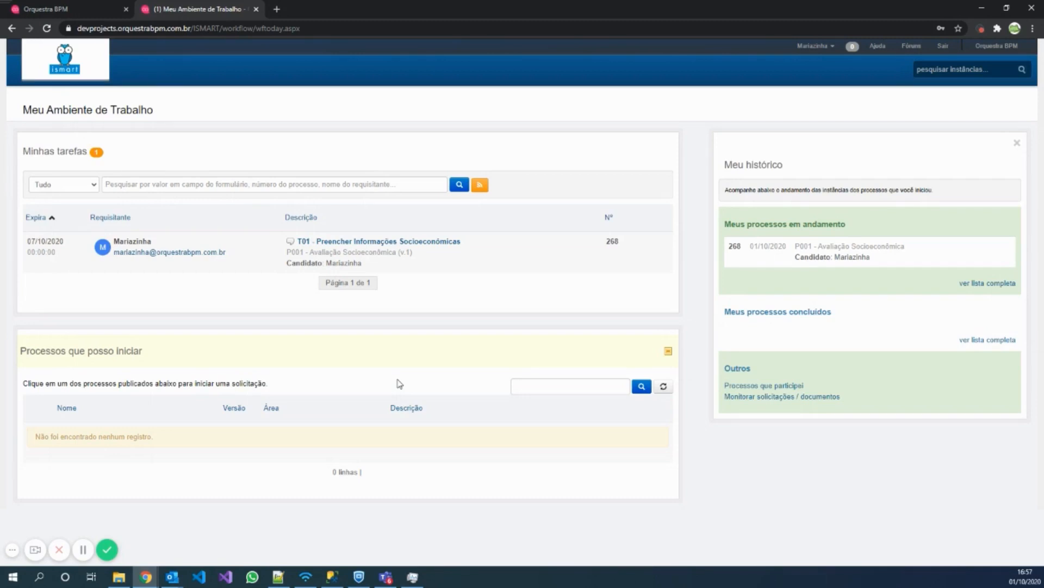
# Open the T01 – Preencher Informações Socioeconômicas task from Minhas tarefas.
pyautogui.click(385, 241)
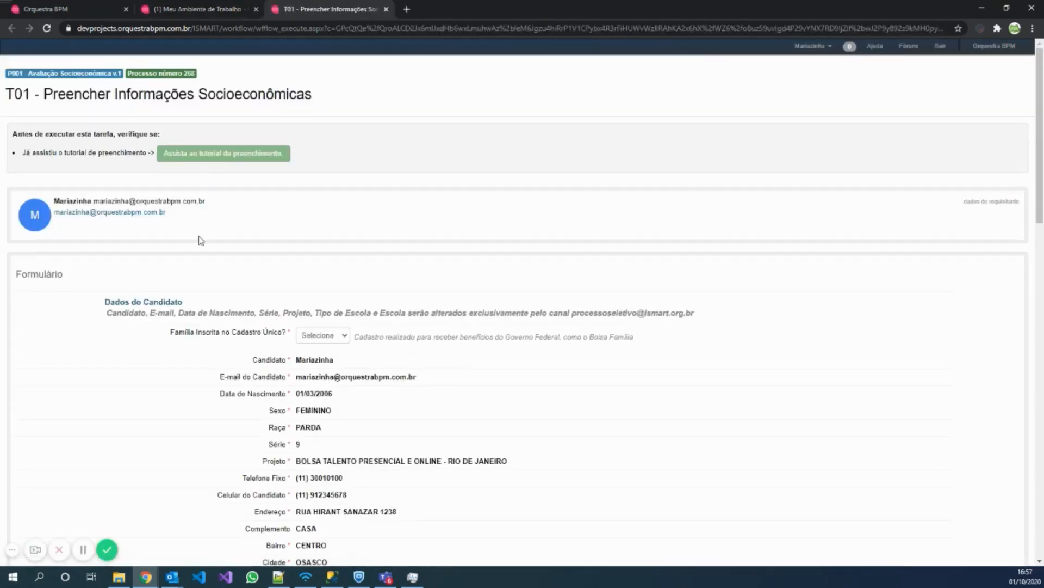
# Set Família Inscrita no Cadastro Único to Não and scroll to Informações dos Pais.
pyautogui.scroll(-1, 206, 271)
pyautogui.scroll(1, 207, 272)
pyautogui.scroll(-3, 196, 272)
pyautogui.click(323, 172)
pyautogui.click(305, 201)
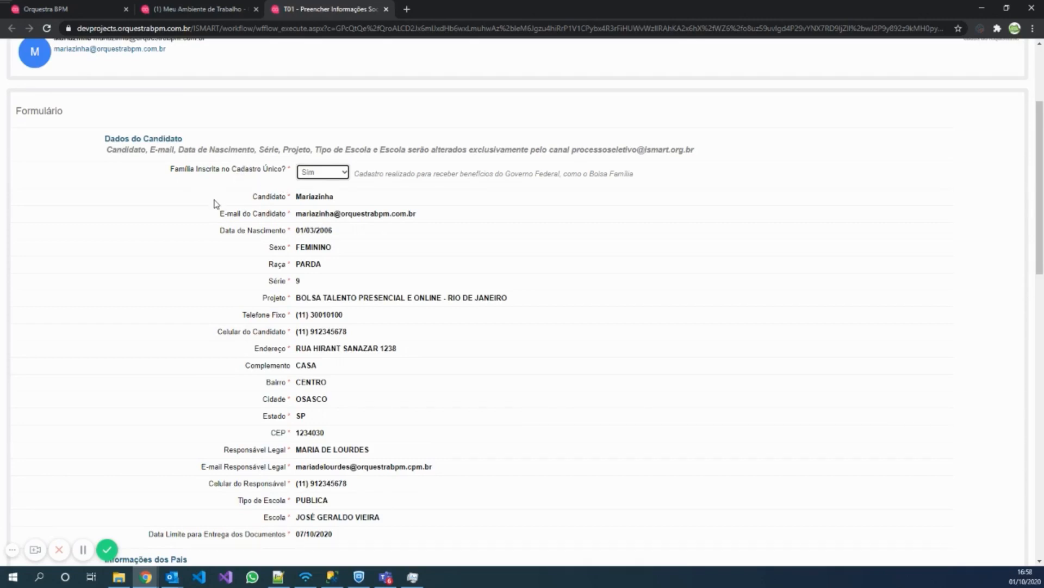
pyautogui.scroll(-15, 213, 203)
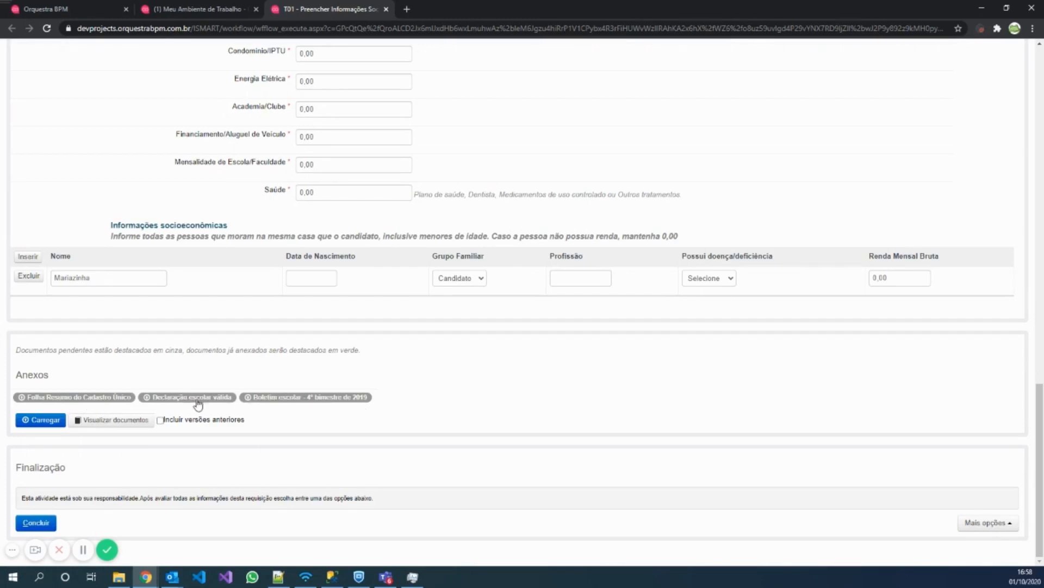
pyautogui.scroll(20, 417, 393)
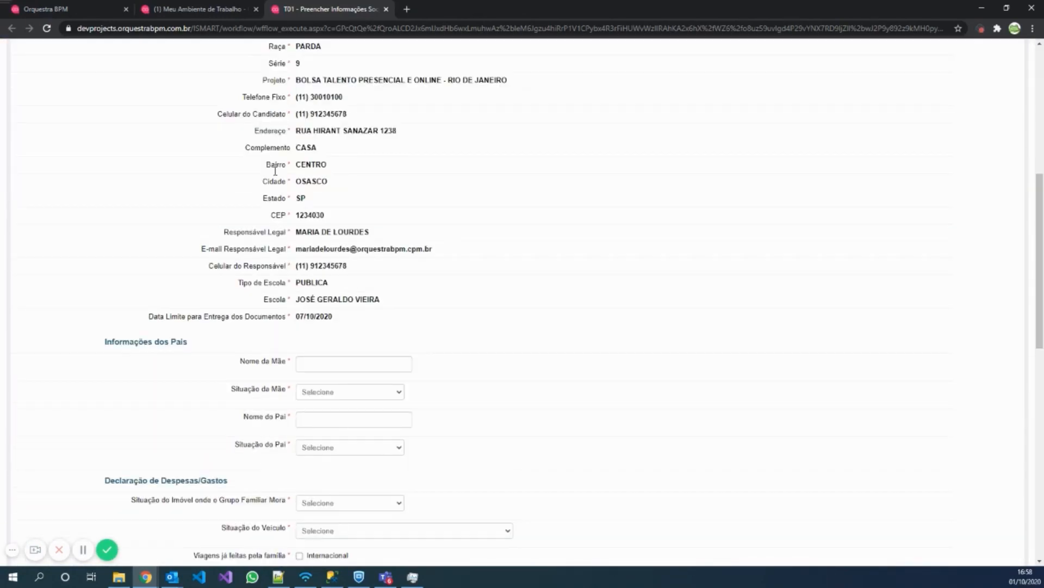
pyautogui.scroll(2, 275, 170)
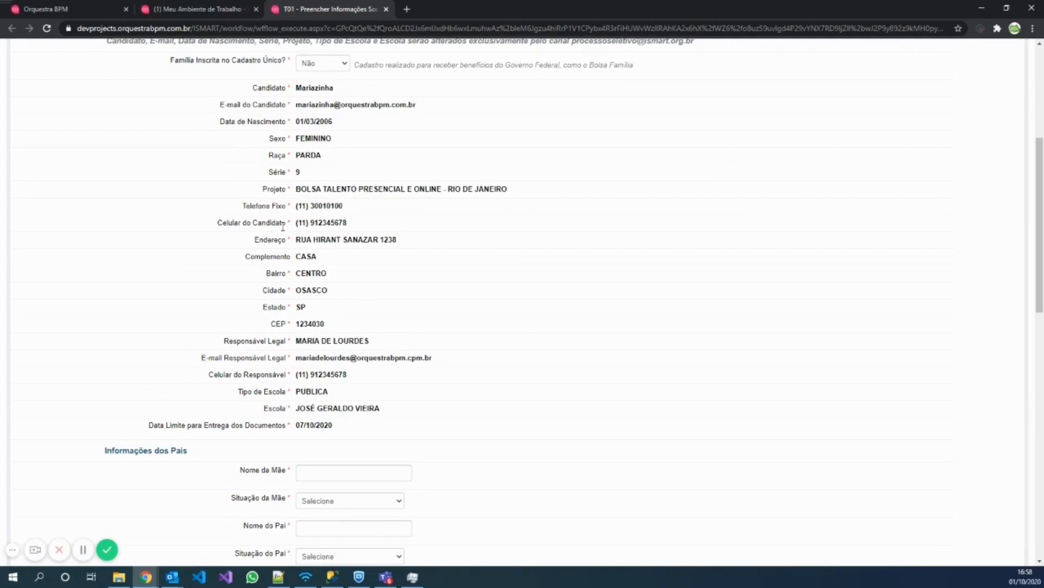
pyautogui.scroll(2, 283, 227)
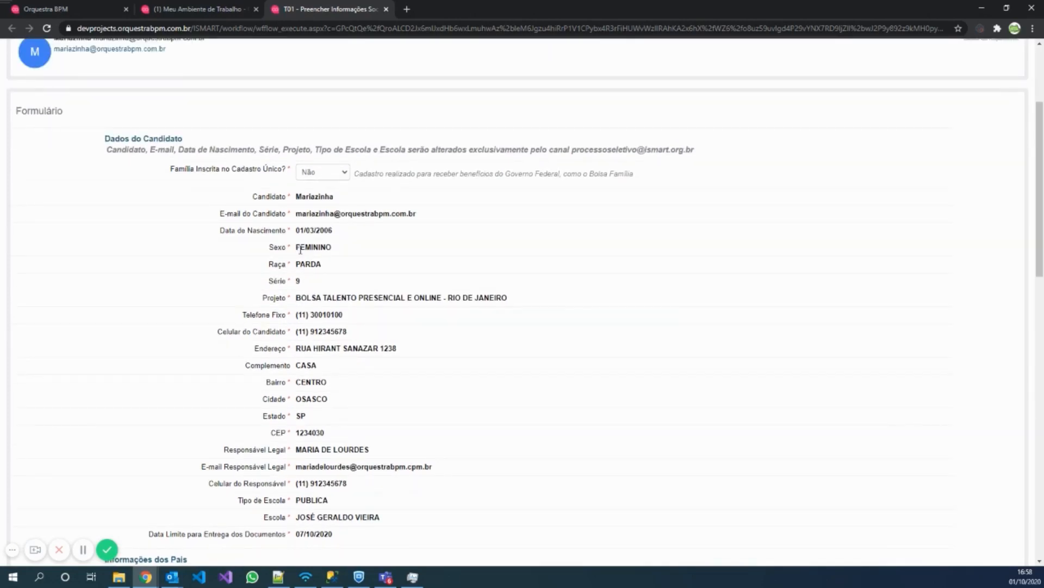
pyautogui.scroll(-5, 300, 250)
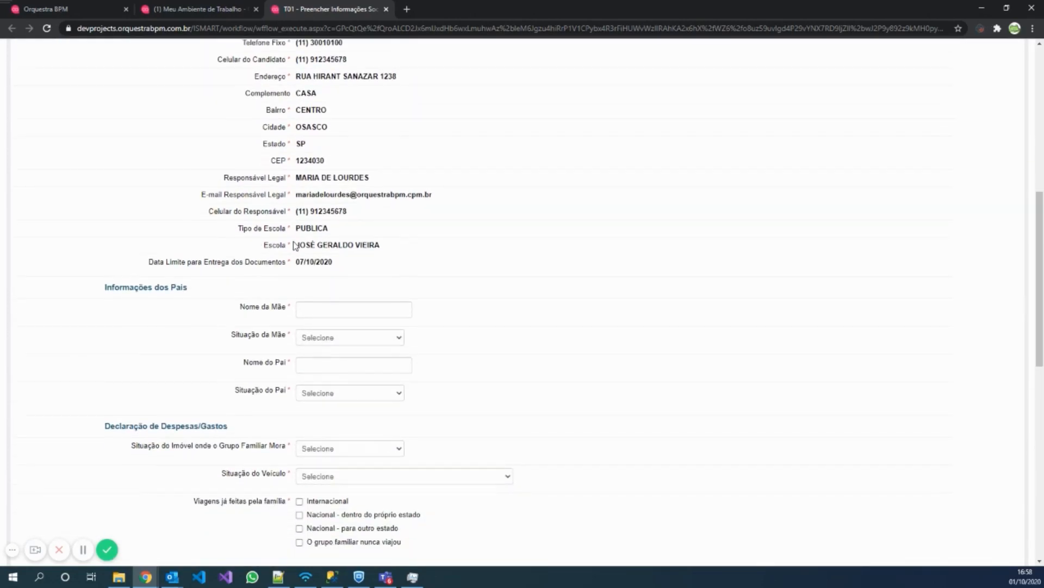
# Enter the mother's name and set her situation to Mora com o aluno.
pyautogui.click(351, 310)
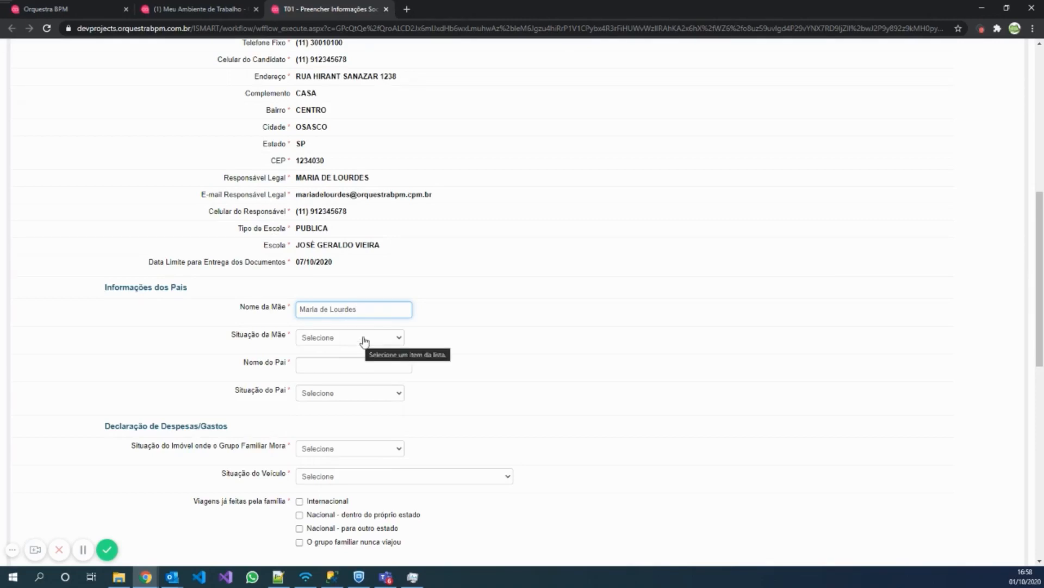
pyautogui.click(364, 338)
pyautogui.click(327, 386)
pyautogui.click(326, 377)
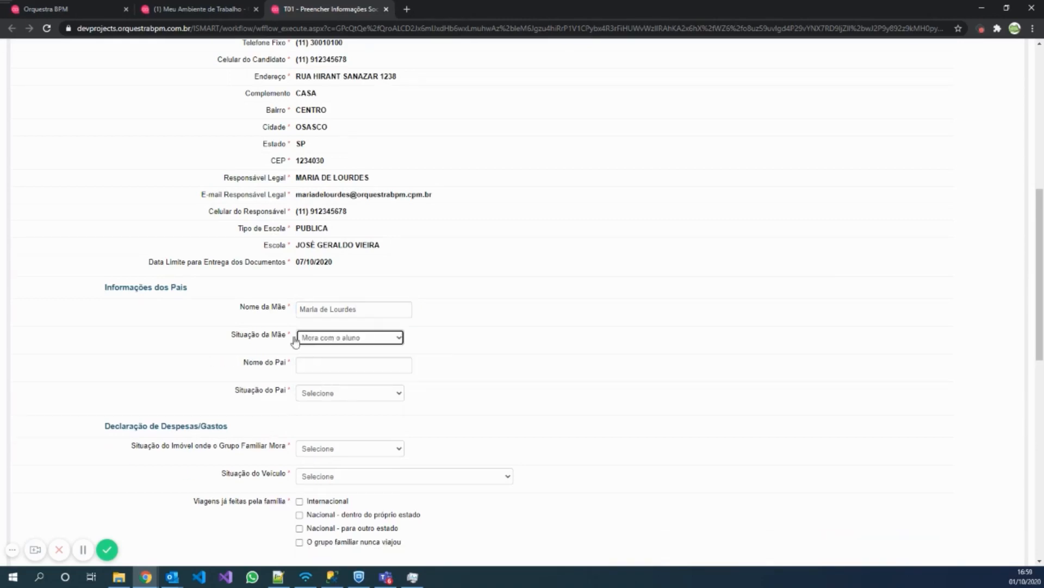
# Enter the father's name and set his situation to Mora com o aluno.
pyautogui.click(321, 366)
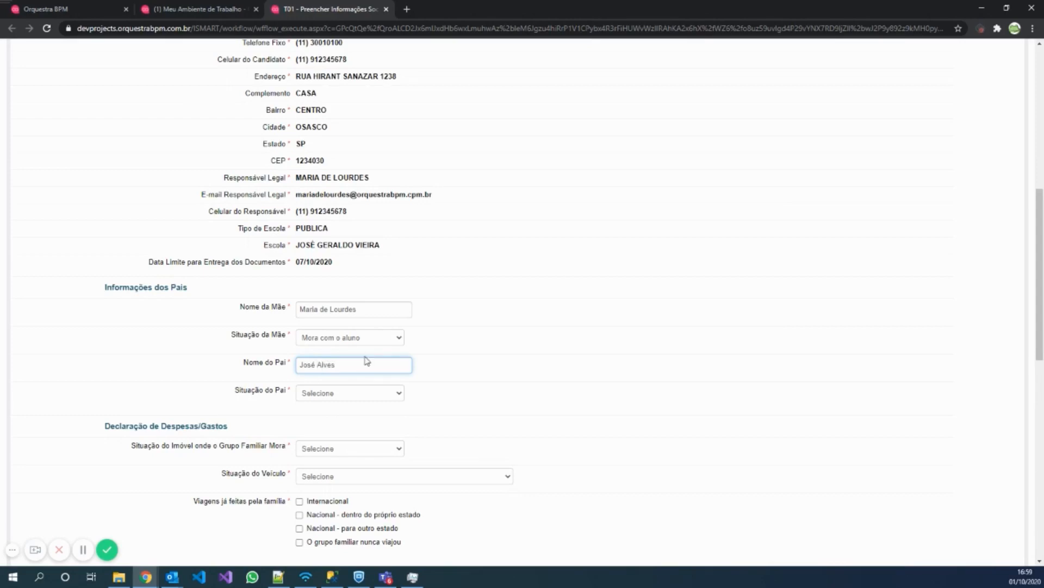
pyautogui.click(330, 394)
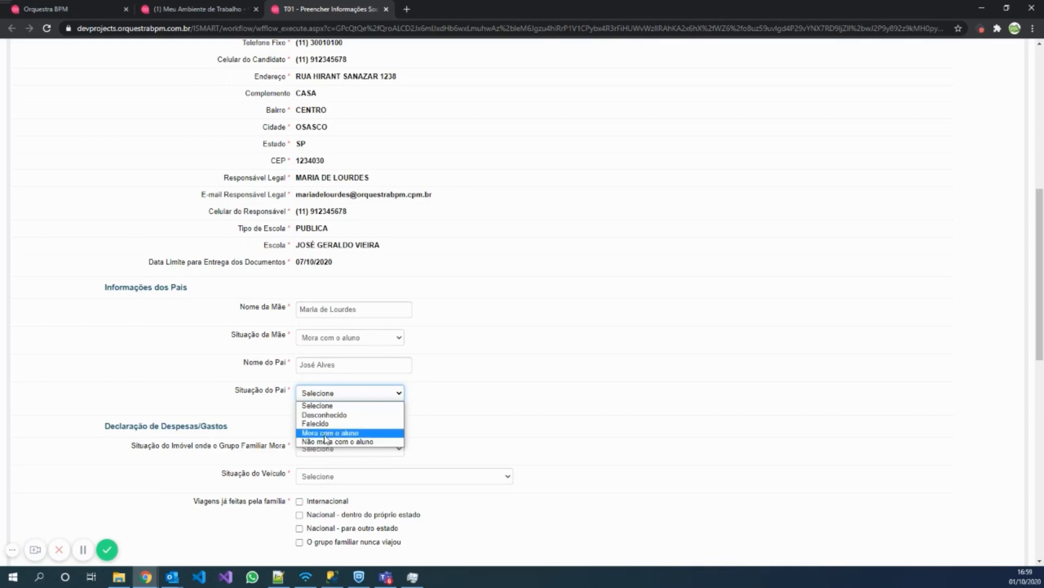
pyautogui.click(321, 424)
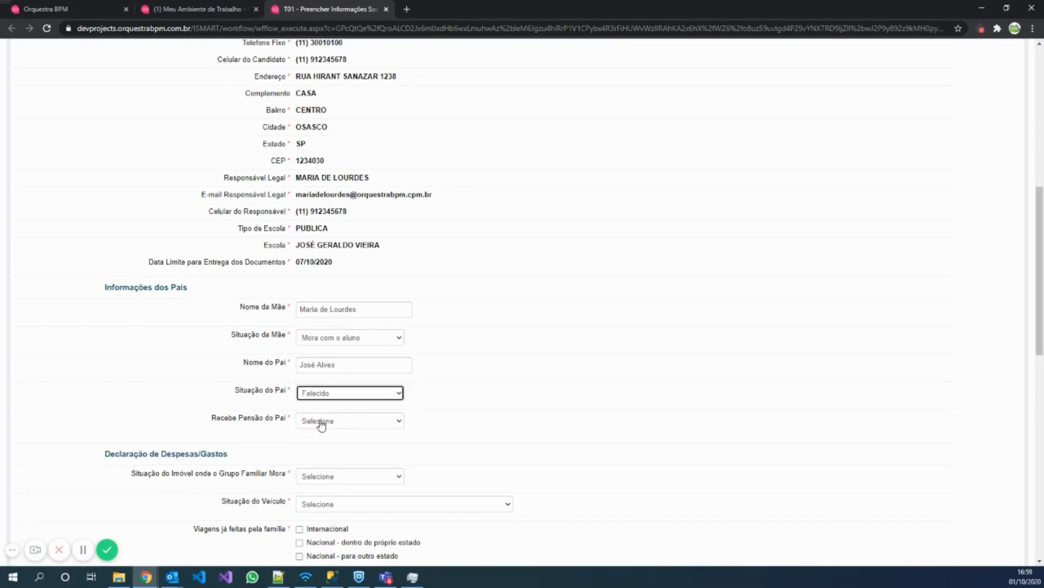
pyautogui.click(320, 421)
pyautogui.click(313, 450)
pyautogui.click(318, 423)
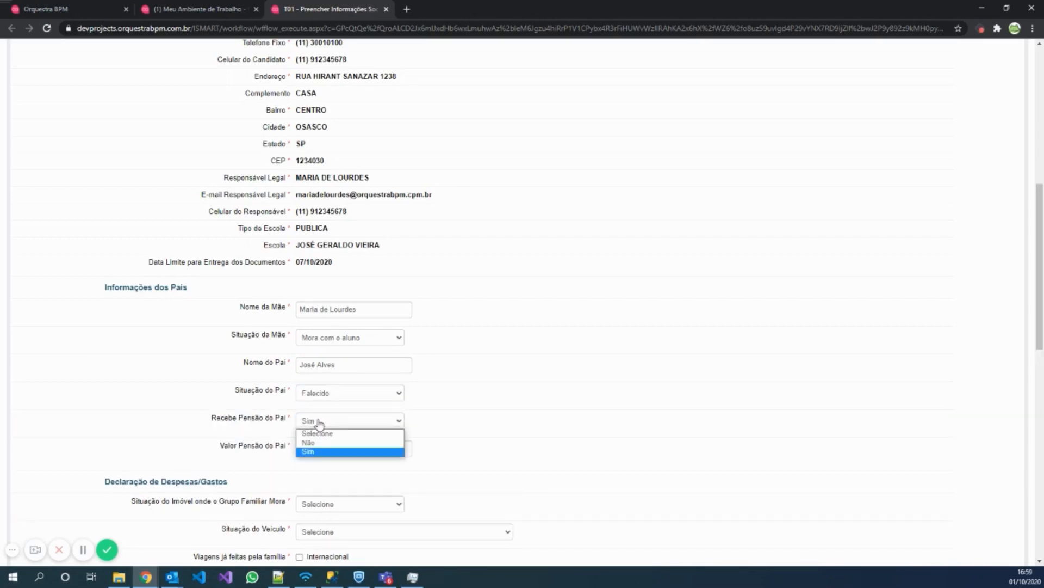
pyautogui.click(311, 443)
pyautogui.click(322, 398)
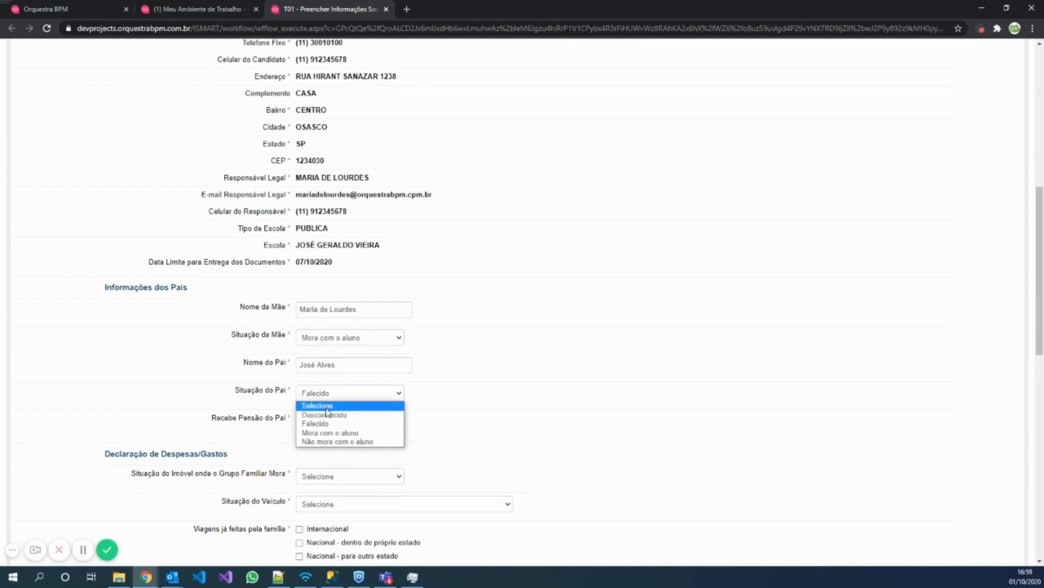
pyautogui.click(330, 433)
pyautogui.scroll(-3, 245, 272)
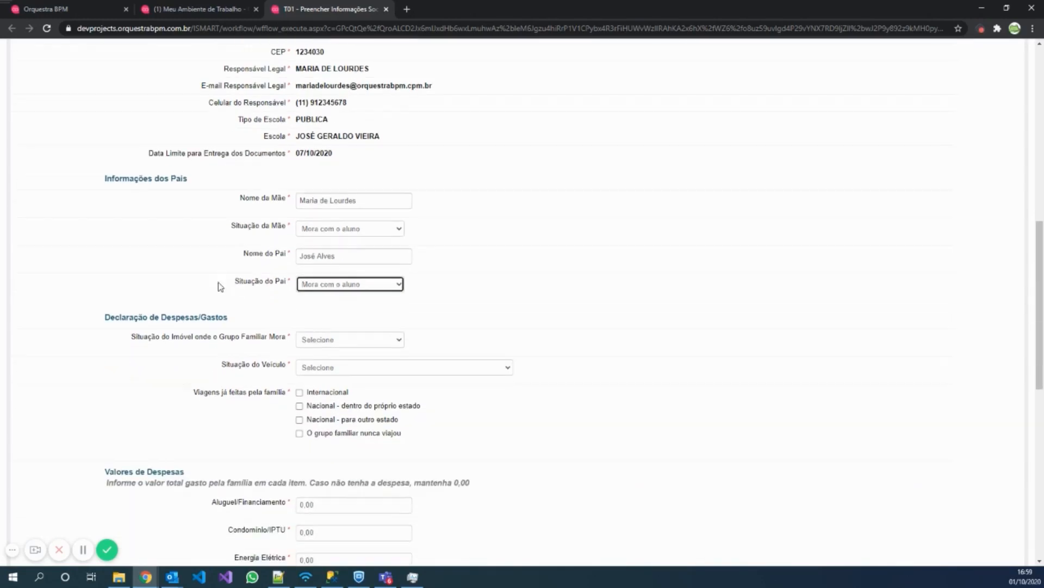
pyautogui.scroll(-1, 376, 296)
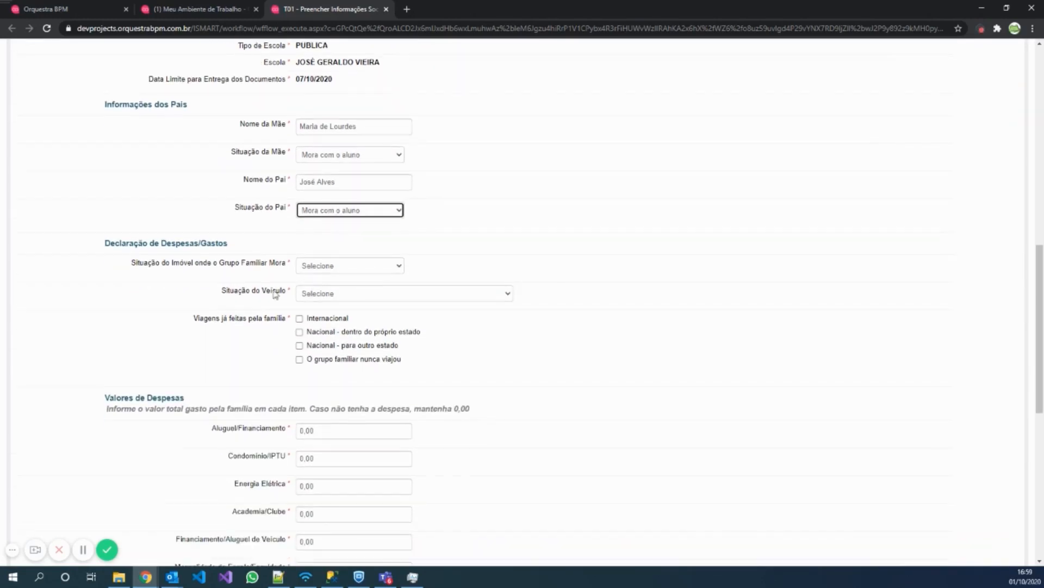
pyautogui.scroll(-1, 226, 227)
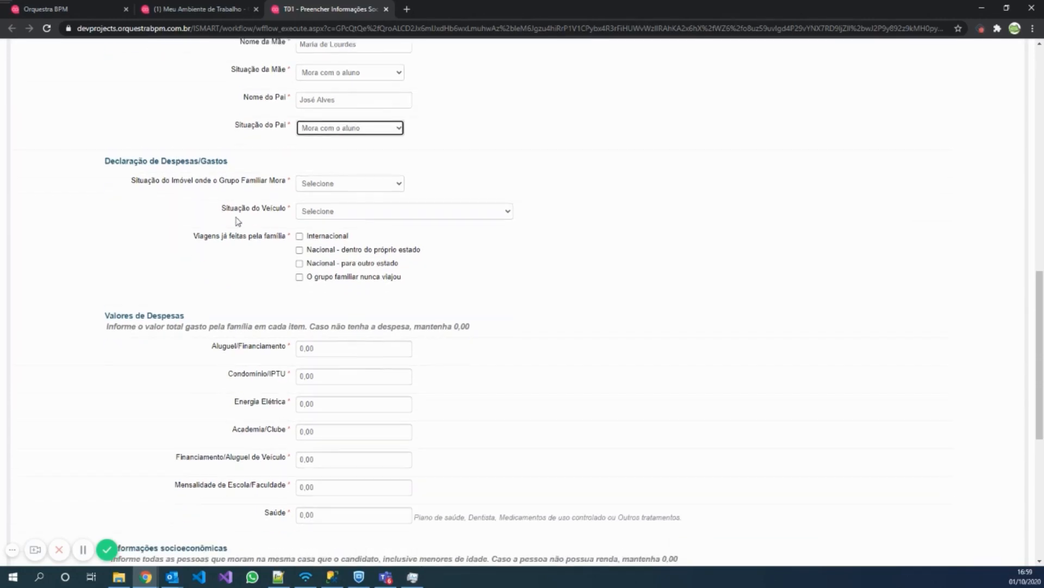
# Declare the home as Próprio financiado and the vehicle as a financed private passenger car.
pyautogui.click(328, 178)
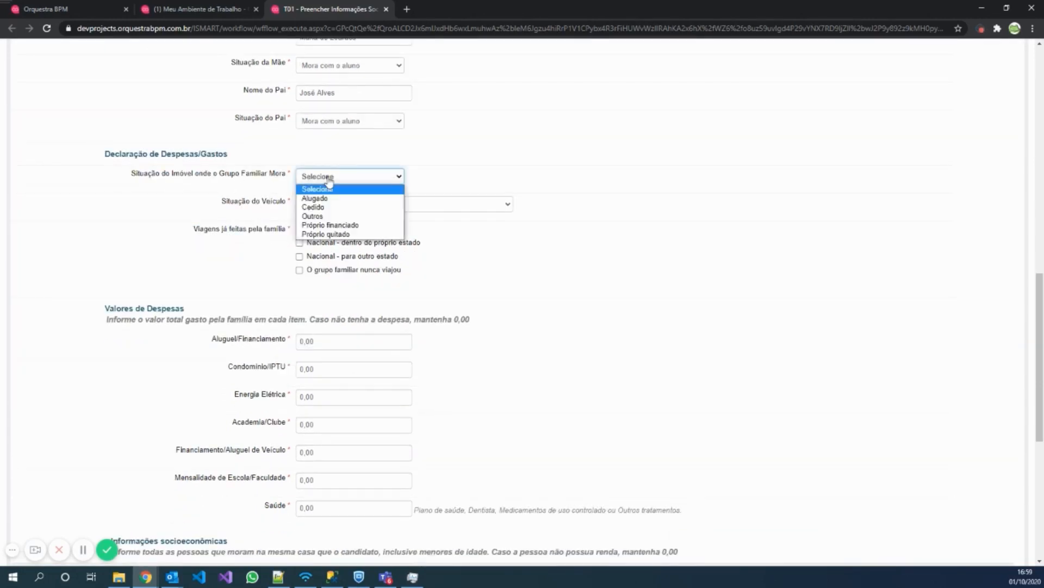
pyautogui.click(352, 226)
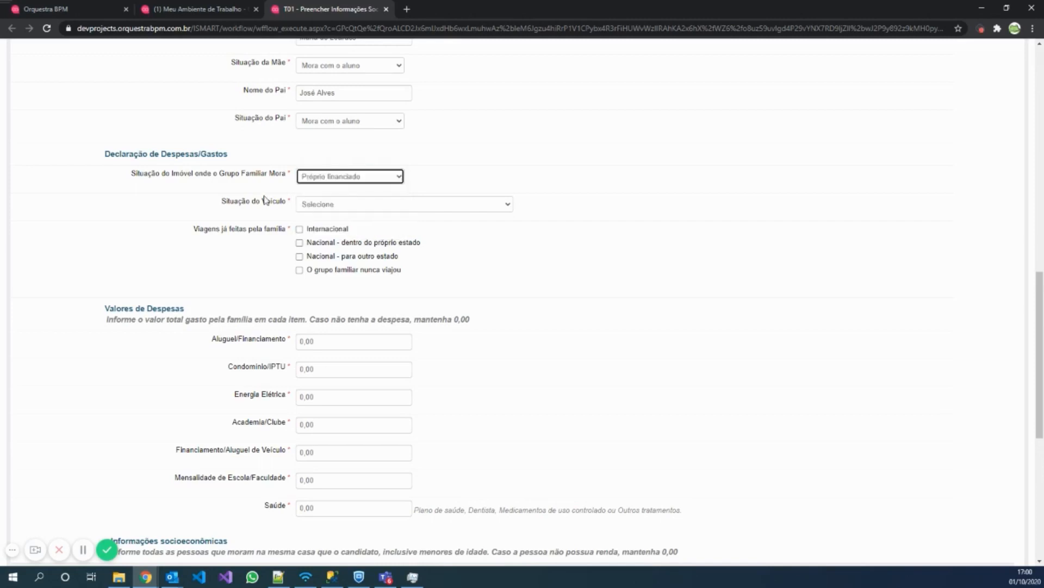
pyautogui.click(333, 210)
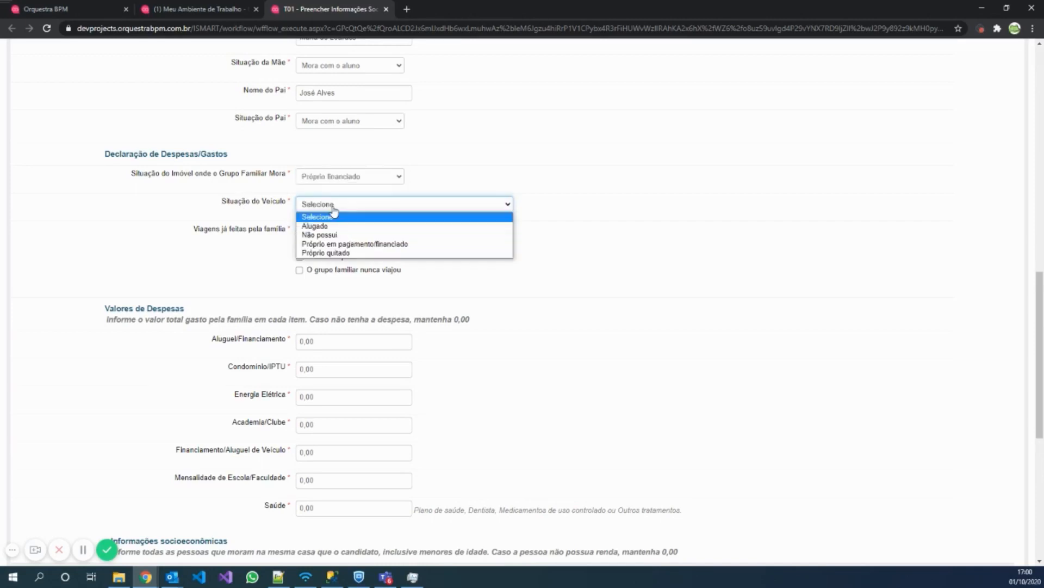
pyautogui.click(356, 246)
pyautogui.click(317, 233)
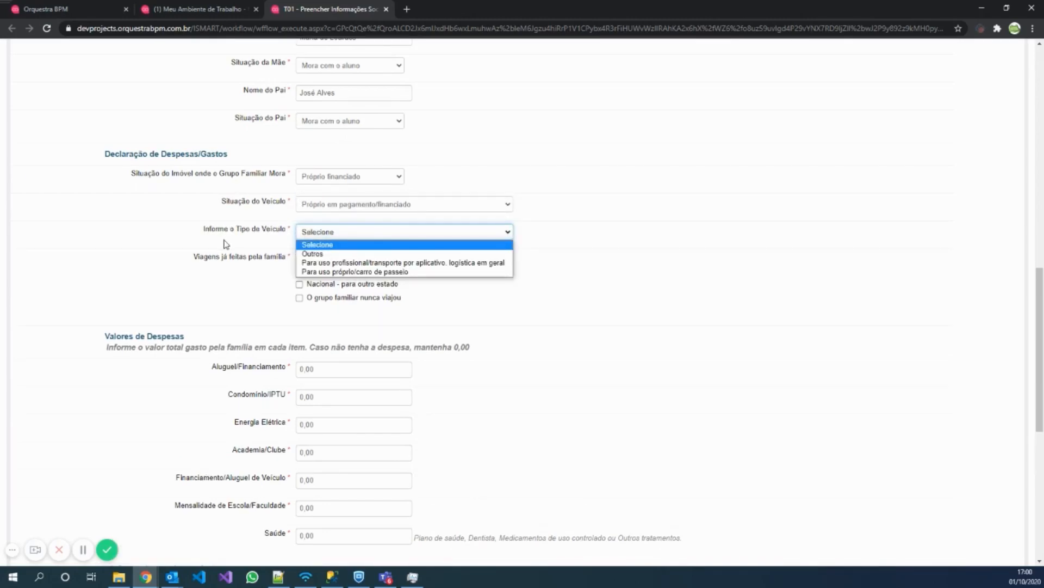
pyautogui.click(395, 274)
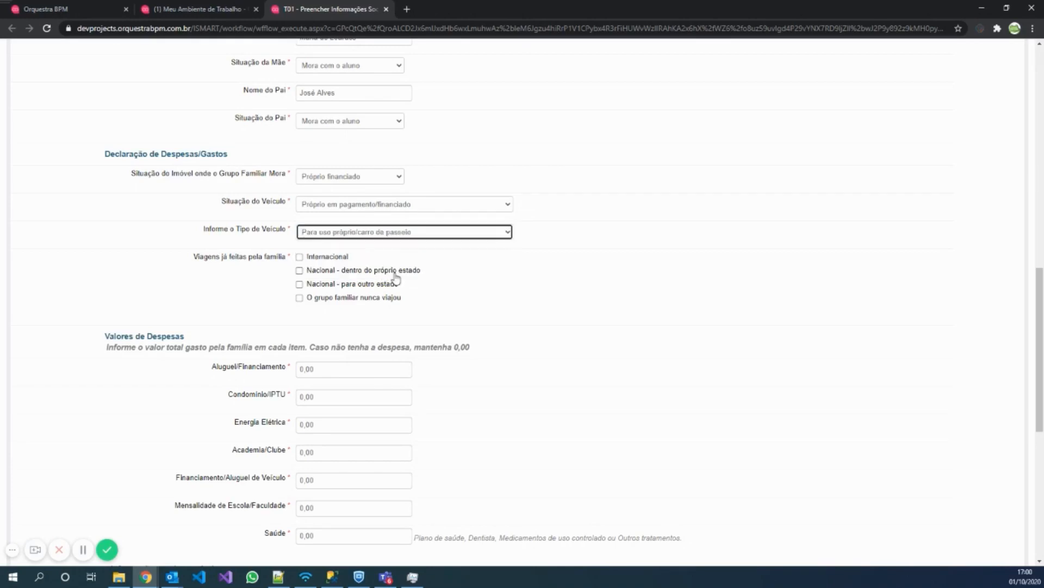
# Mark that the family group has never travelled.
pyautogui.scroll(-1, 236, 204)
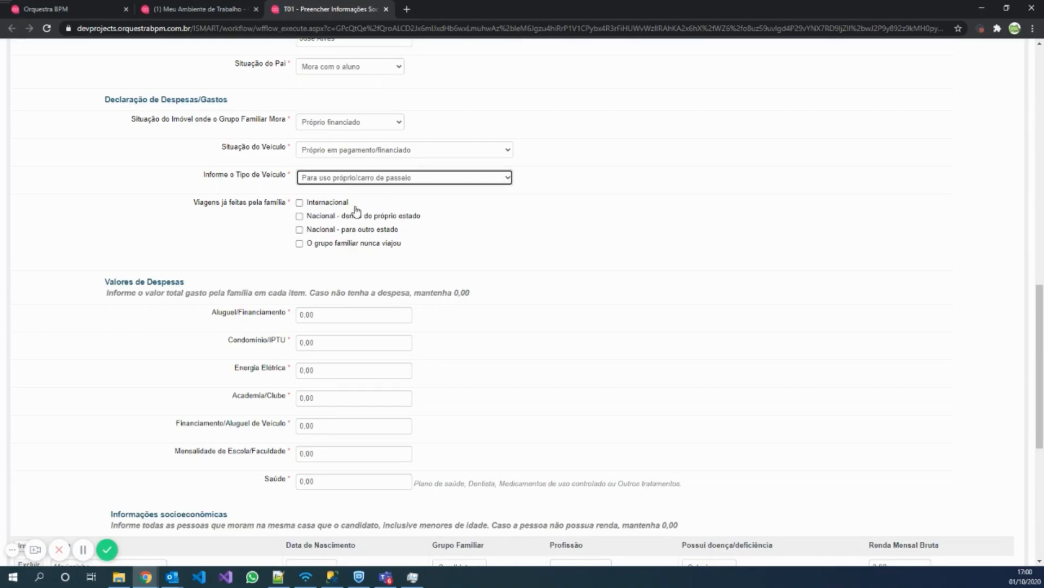
pyautogui.click(300, 209)
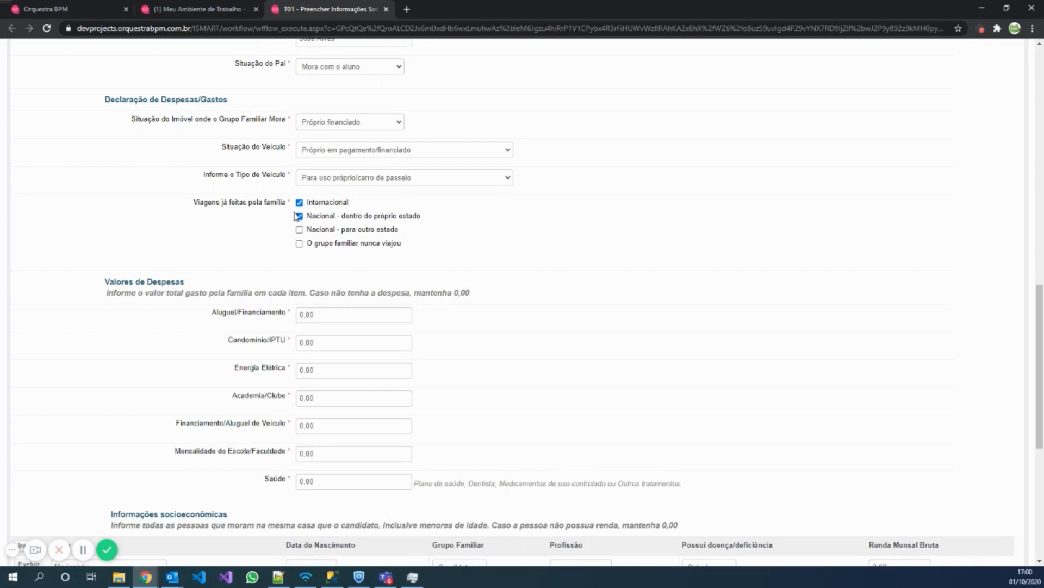
pyautogui.click(300, 244)
pyautogui.scroll(-2, 148, 185)
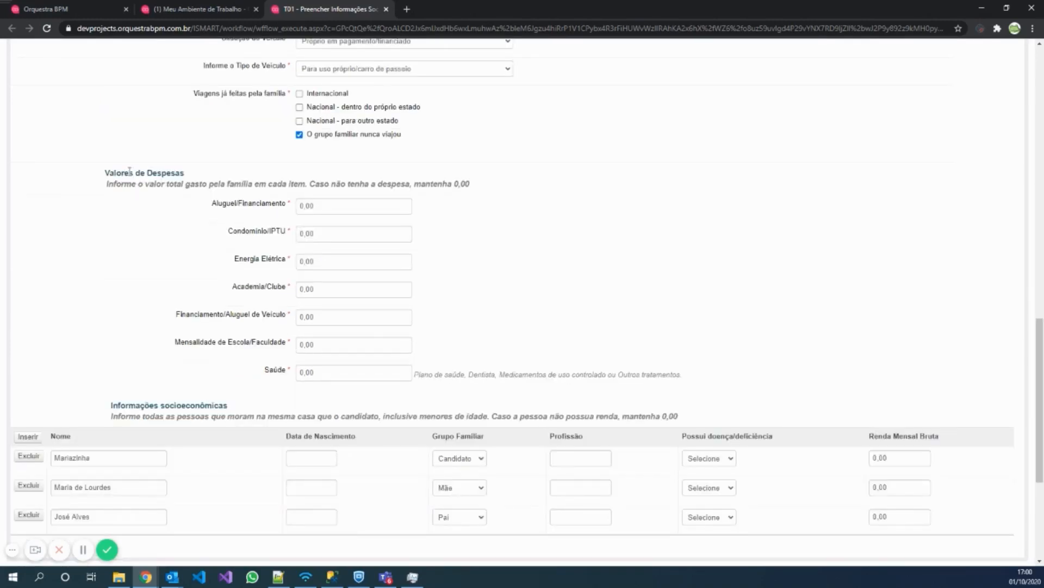
# Begin entering the Valores de Despesas amounts, starting with Aluguel/Financiamento and moving to Condomínio/IPTU.
pyautogui.scroll(-1, 130, 172)
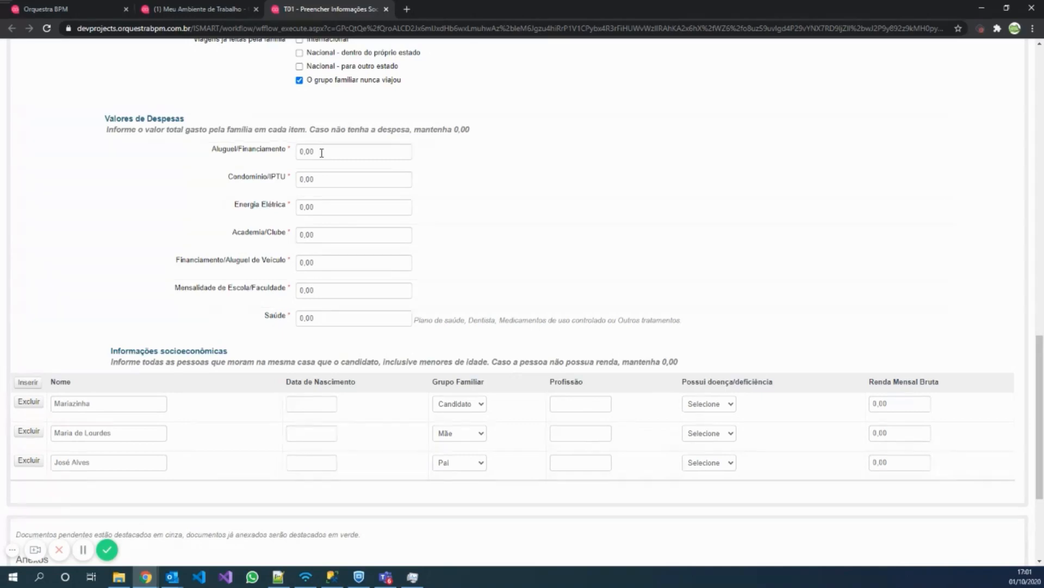
pyautogui.click(256, 148)
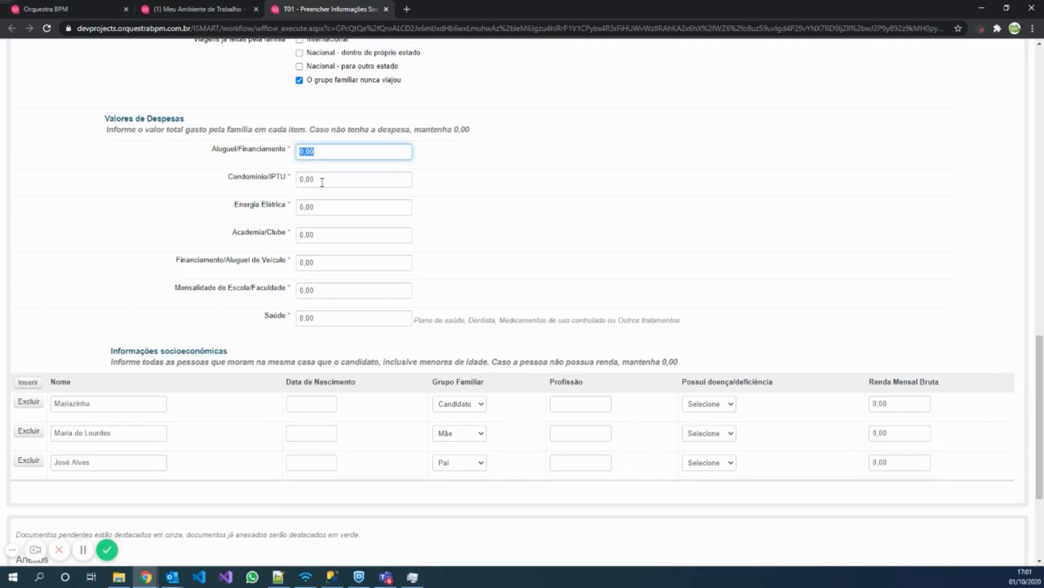
pyautogui.press('Tab')
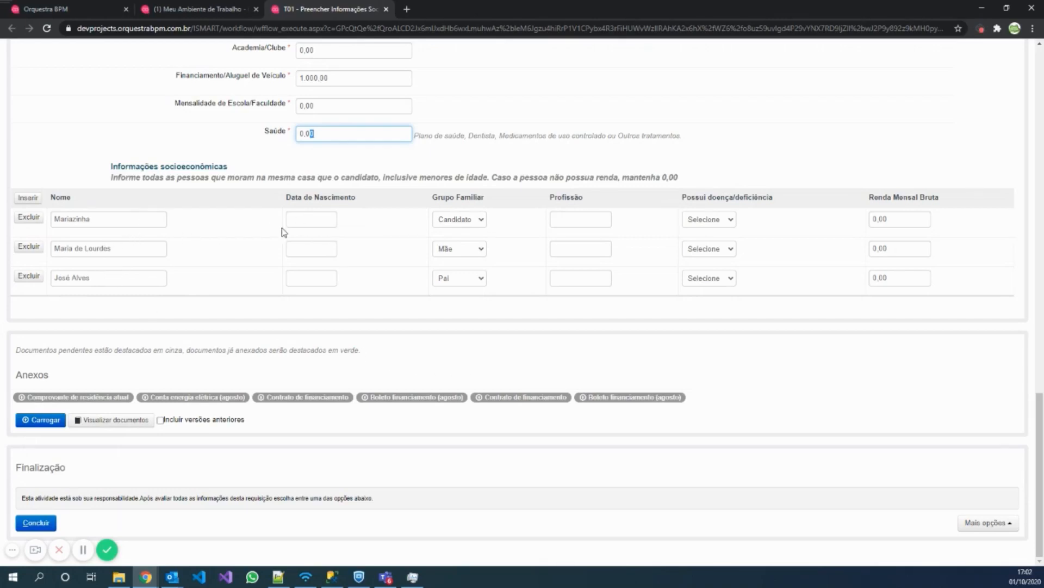
# Set the household members' birth dates to 01/10/2020 in the date pickers.
pyautogui.click(303, 216)
pyautogui.click(368, 268)
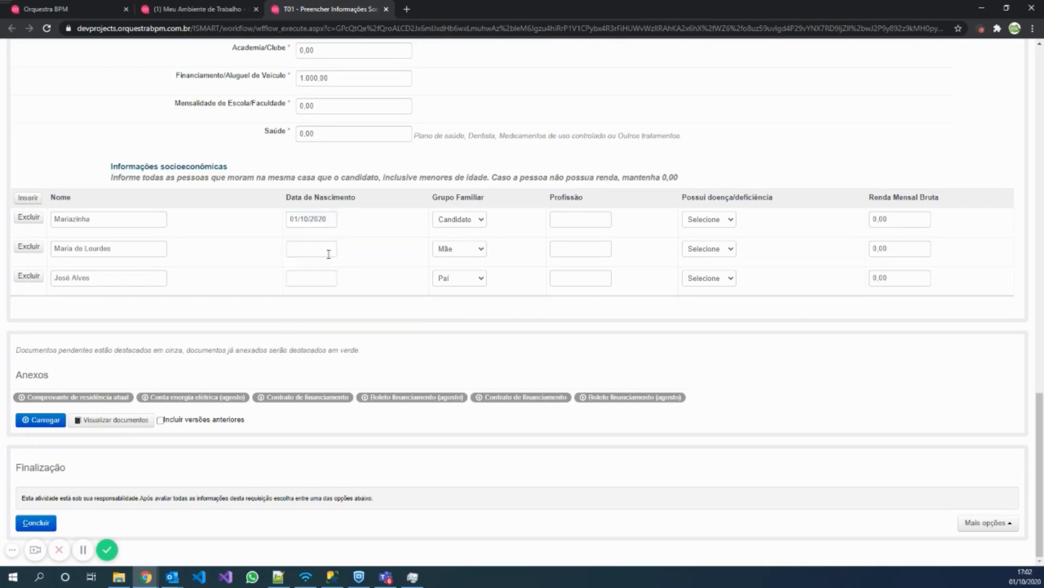
pyautogui.click(321, 249)
pyautogui.click(368, 298)
pyautogui.click(311, 278)
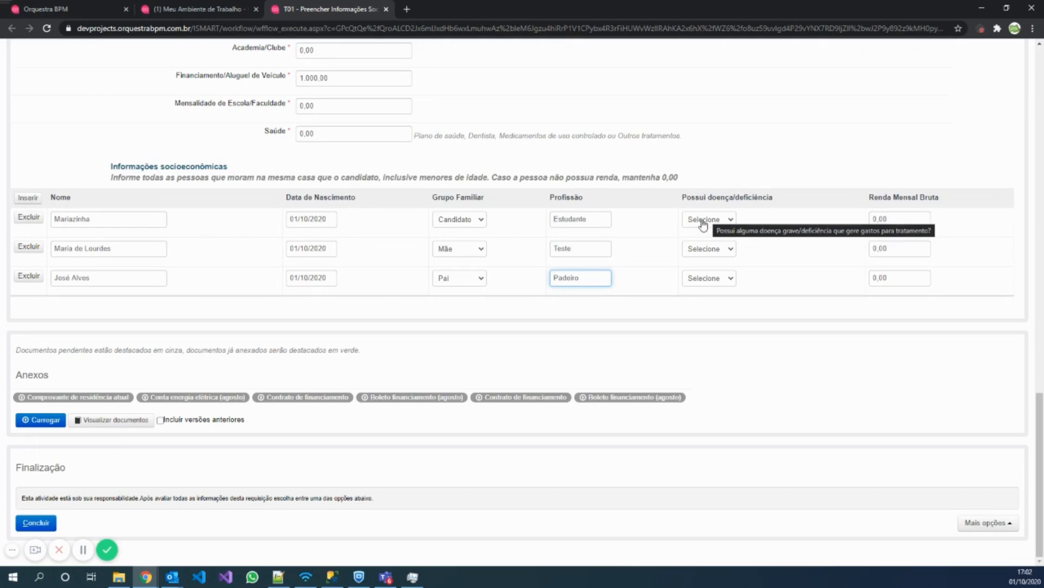
# Set the first member's illness to Não, enter incomes 500,00 and 800,00, and add a new row.
pyautogui.click(703, 220)
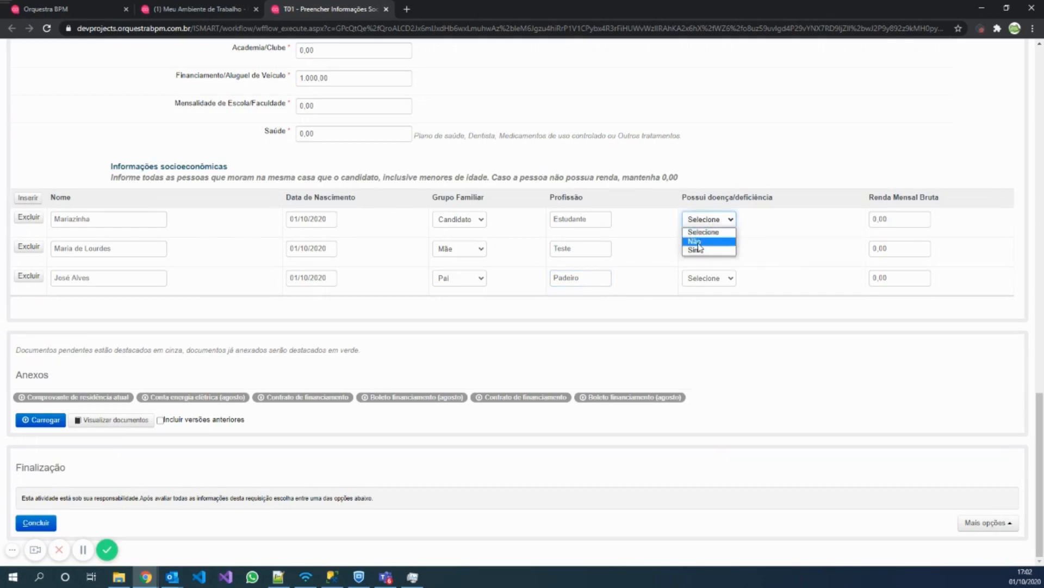
pyautogui.click(696, 241)
pyautogui.click(876, 220)
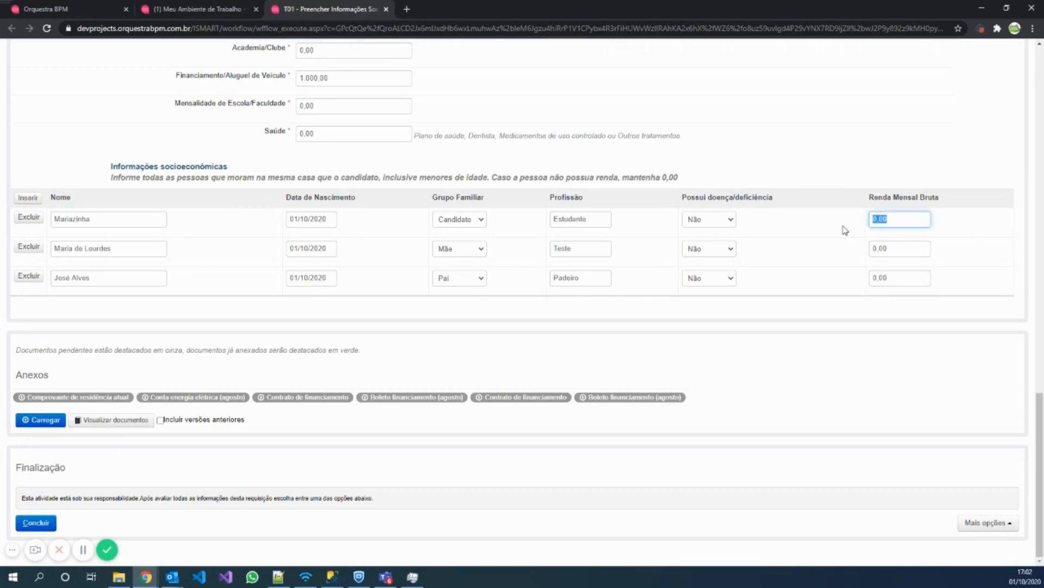
pyautogui.click(906, 254)
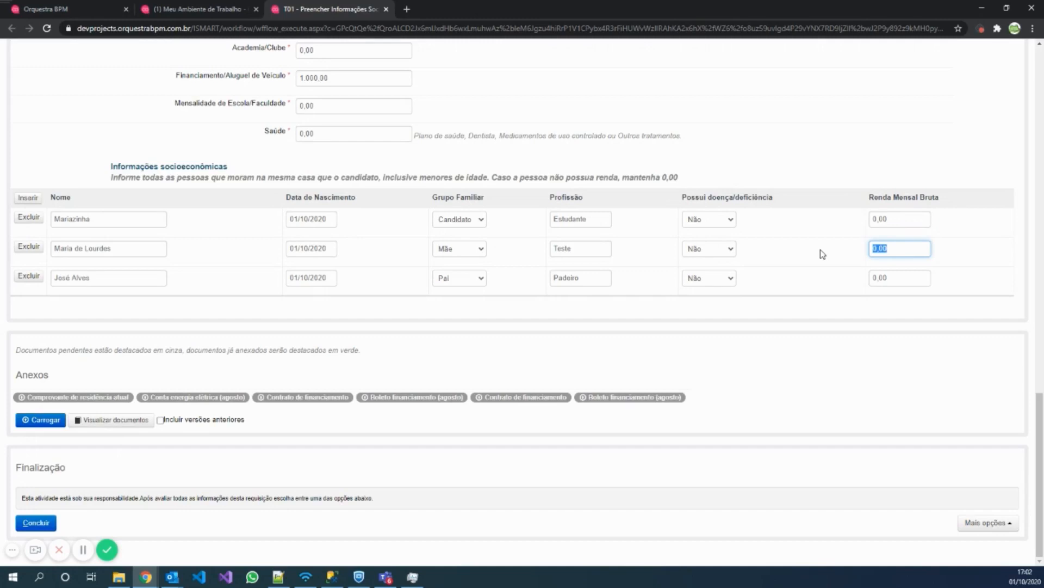
pyautogui.write('50')
pyautogui.click(906, 280)
pyautogui.write('0.8')
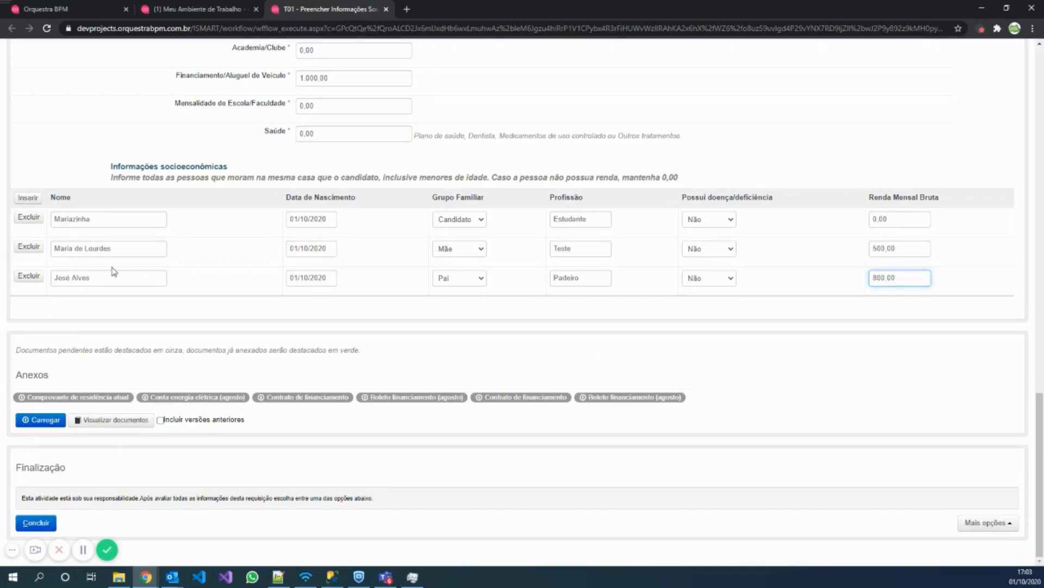
pyautogui.click(26, 198)
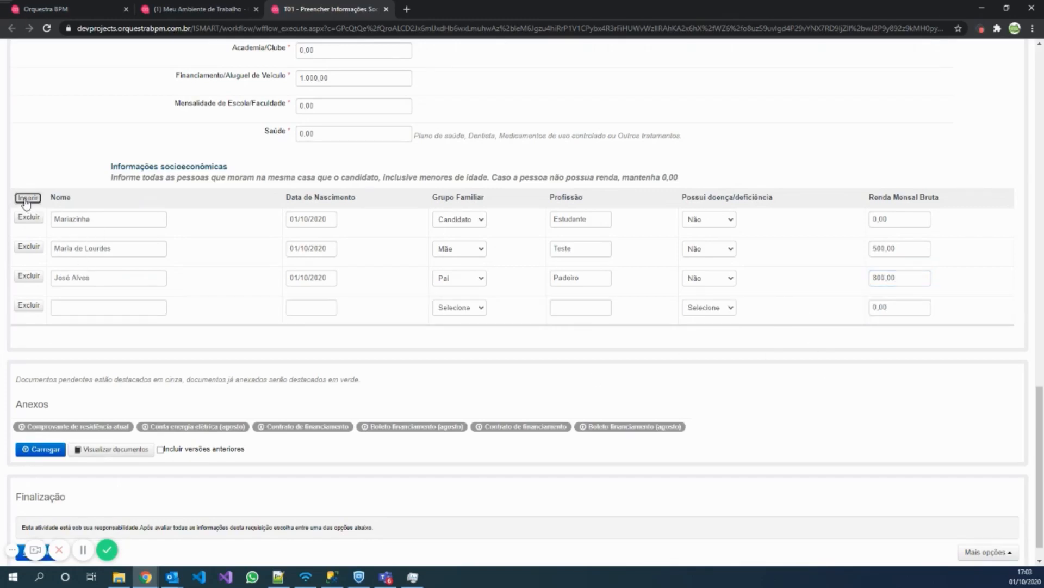
# Fill the new row with the sister's name, 01/10/2020, Irmã, Estudante, illness Sim, income 0,00.
pyautogui.click(74, 309)
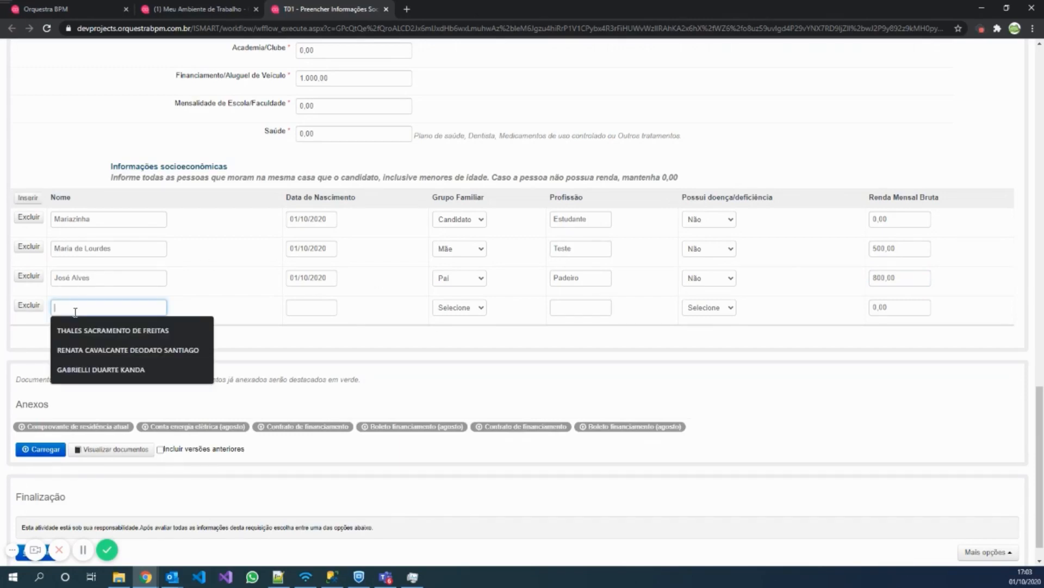
pyautogui.write('Diana')
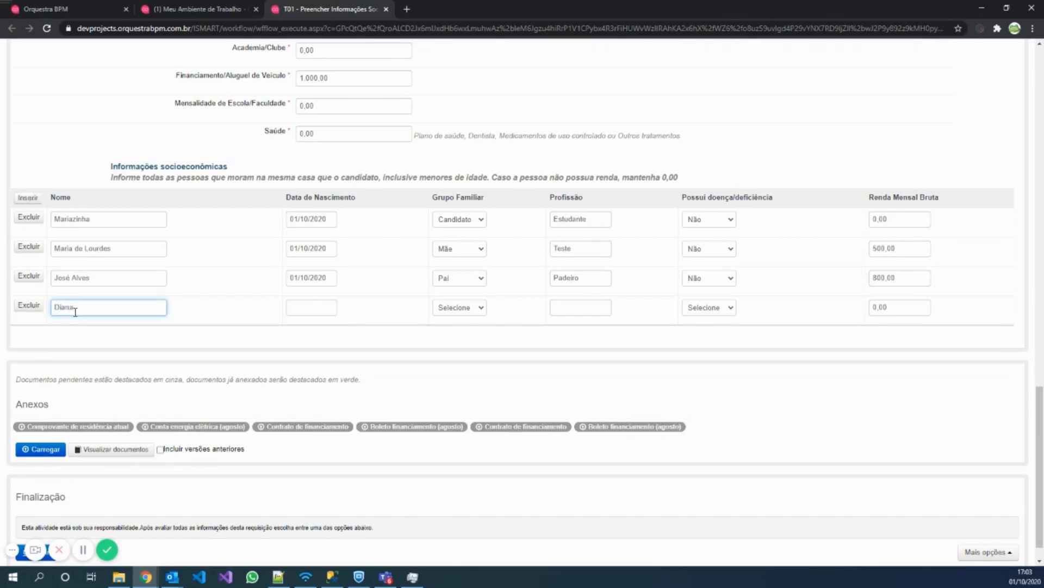
pyautogui.press('Tab')
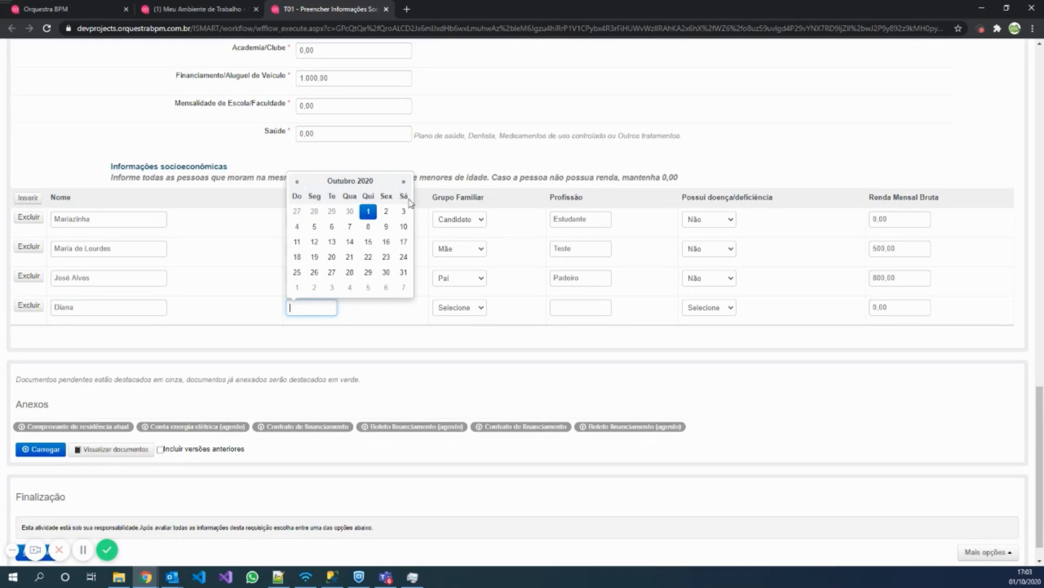
pyautogui.click(370, 212)
pyautogui.click(443, 307)
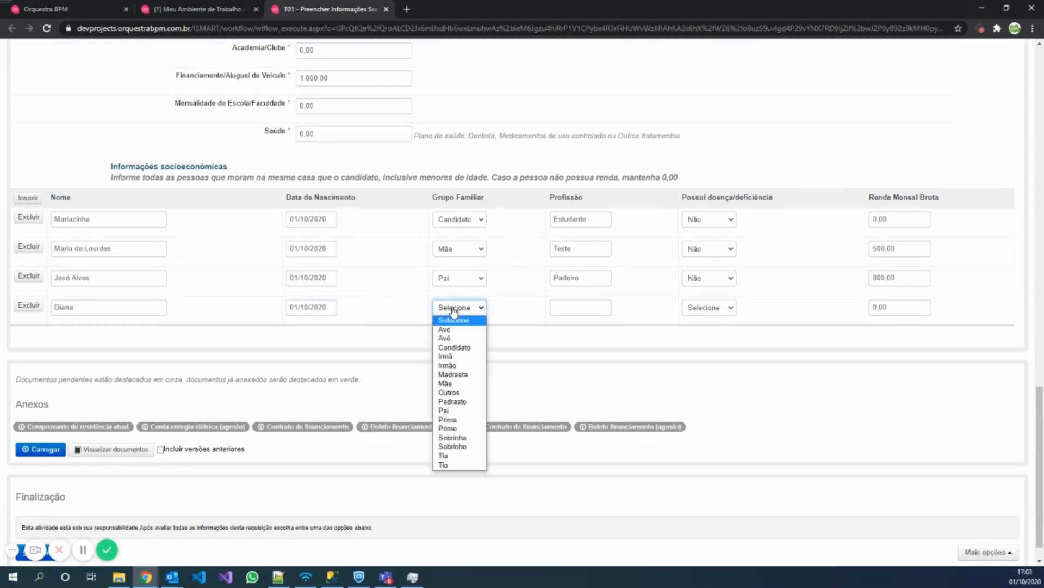
pyautogui.click(453, 356)
pyautogui.click(608, 307)
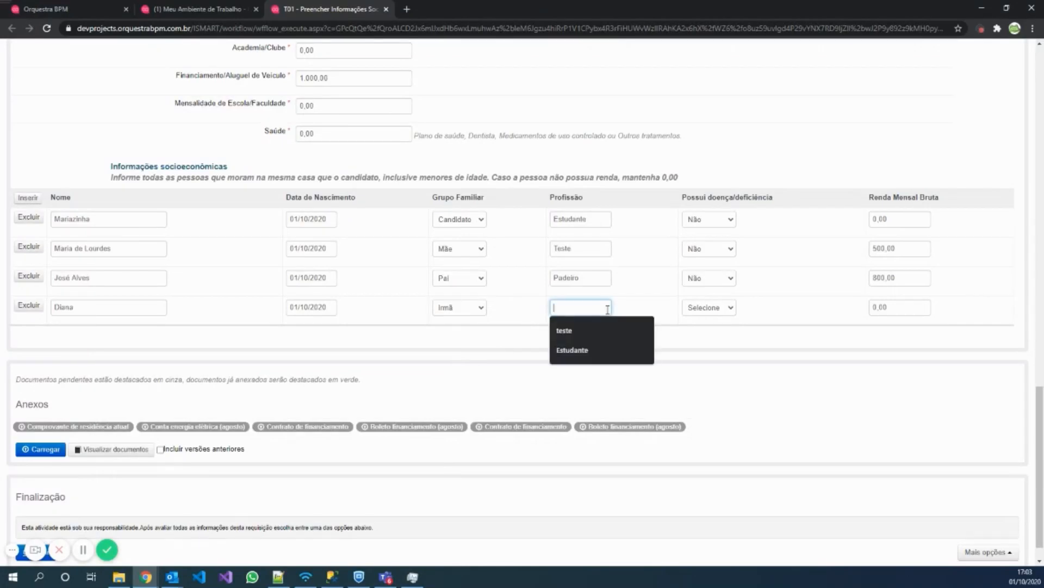
pyautogui.click(602, 352)
pyautogui.click(716, 314)
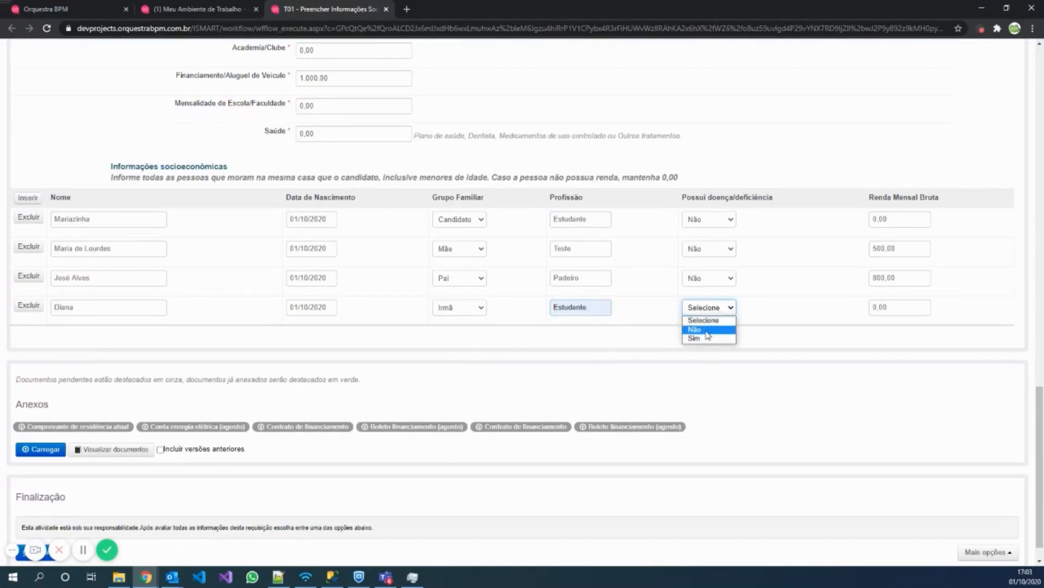
pyautogui.click(708, 328)
pyautogui.click(908, 310)
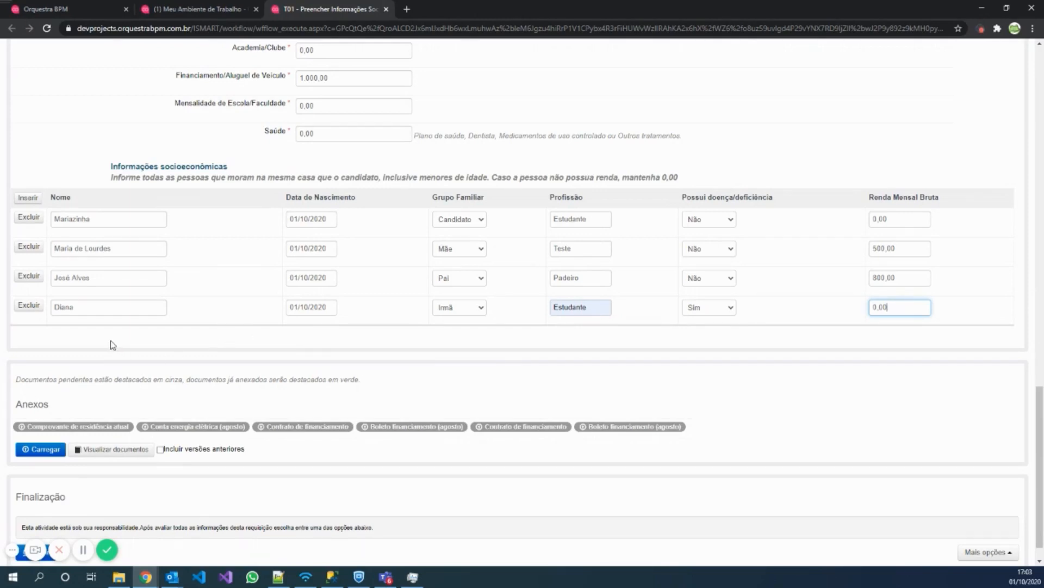
pyautogui.scroll(-1, 113, 345)
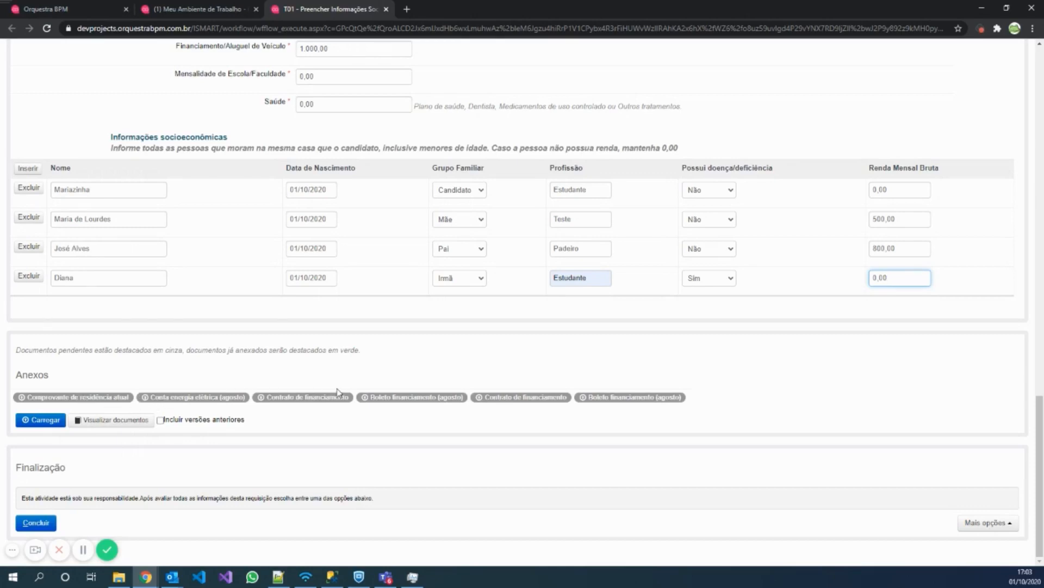
# Attach a TESTE folder image as the proof of current residence.
pyautogui.click(91, 401)
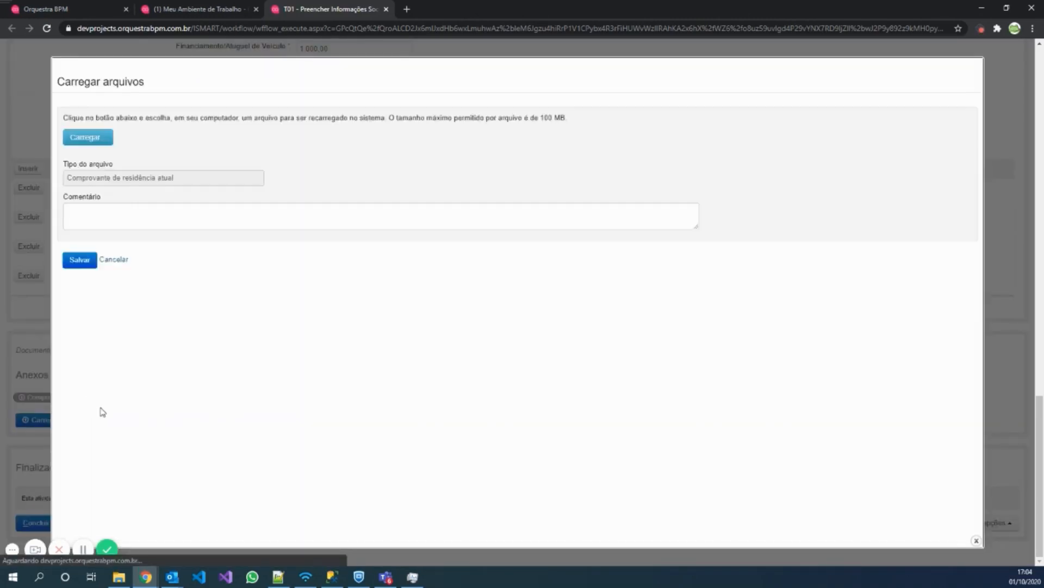
pyautogui.click(95, 138)
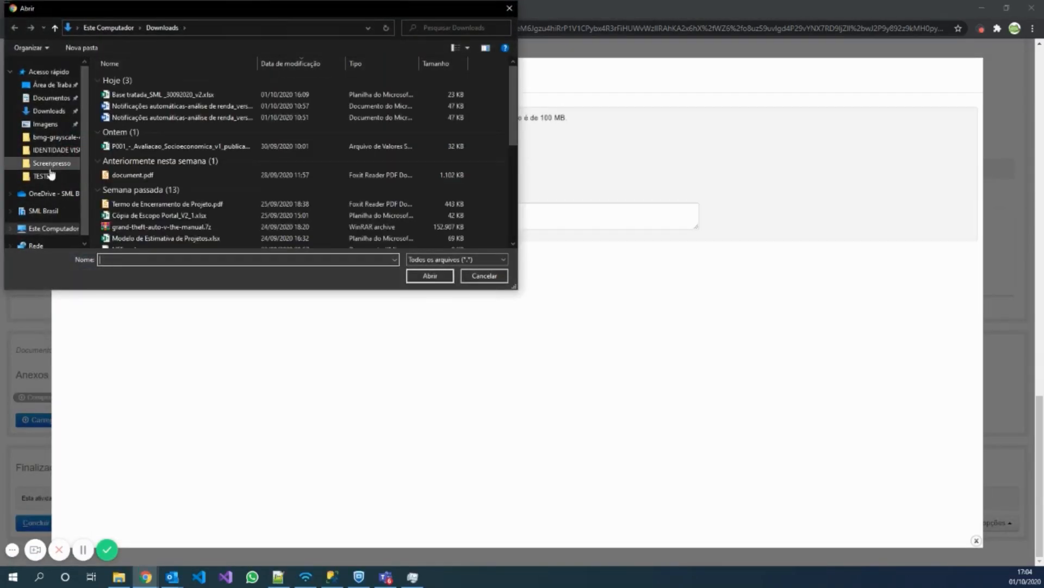
pyautogui.click(39, 124)
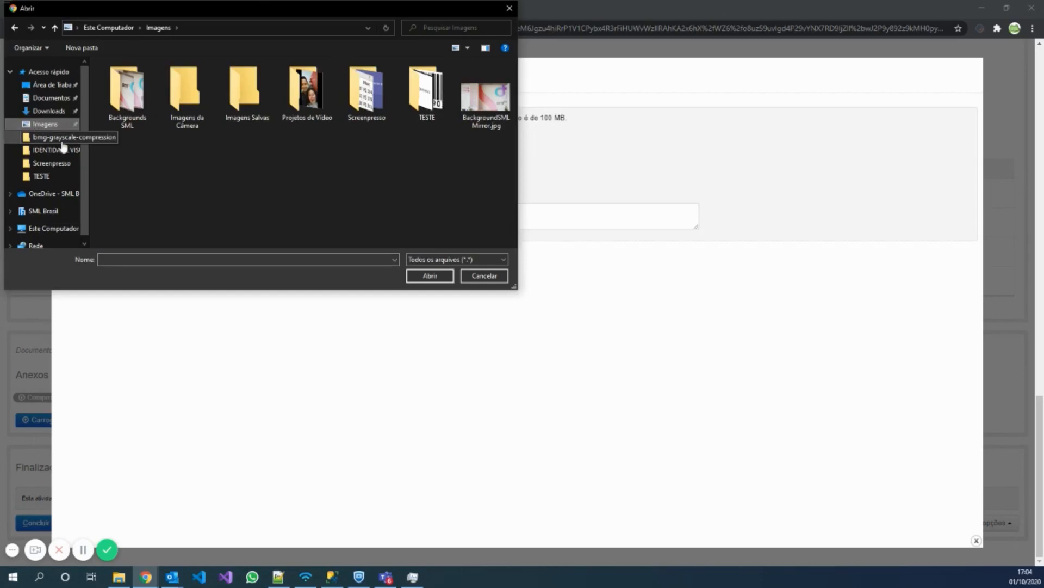
pyautogui.doubleClick(429, 98)
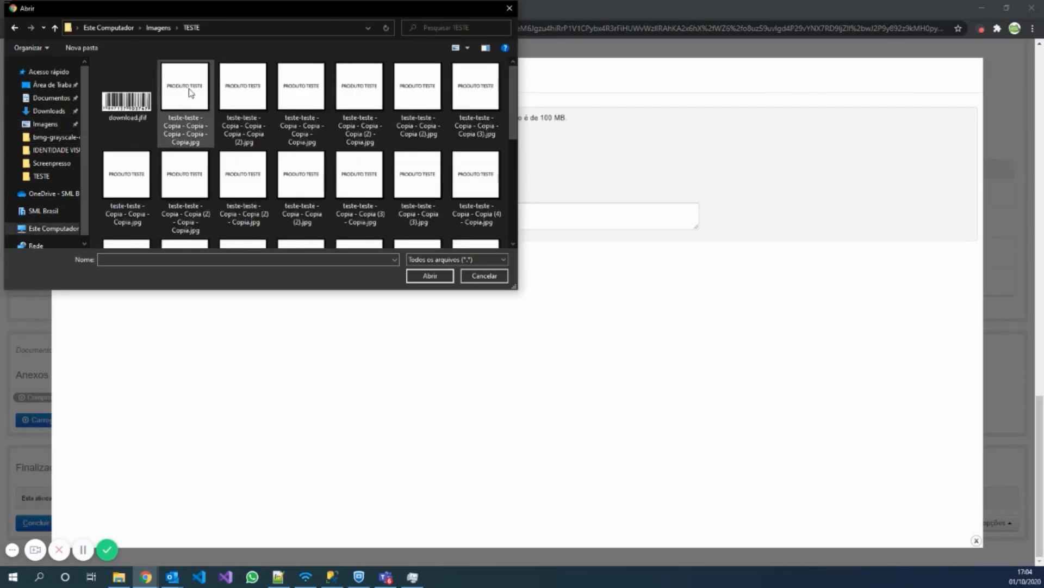
pyautogui.doubleClick(191, 94)
pyautogui.click(76, 315)
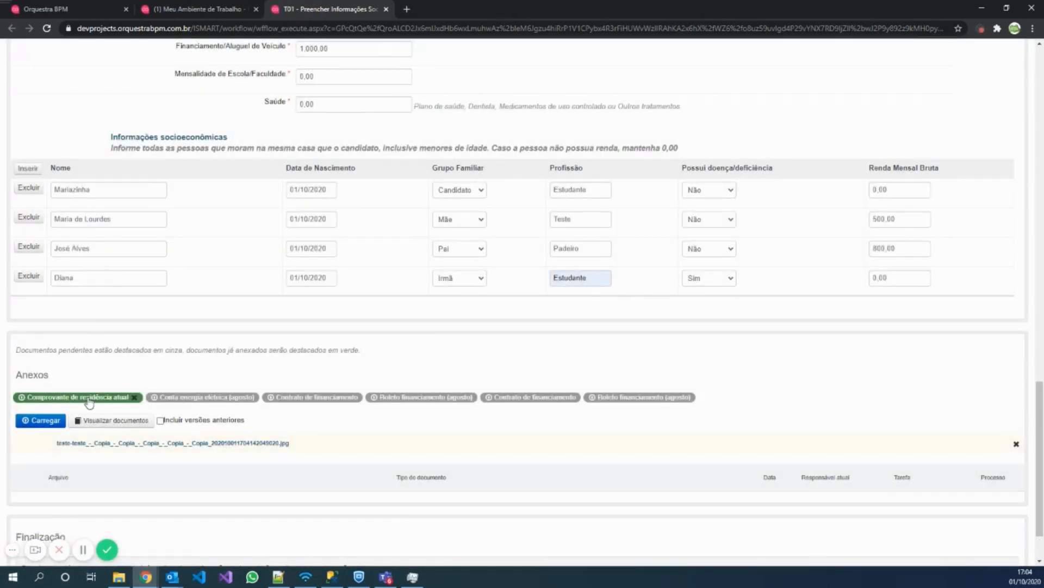
# Attach the August electricity bill and conclude the socioeconomic form.
pyautogui.click(242, 402)
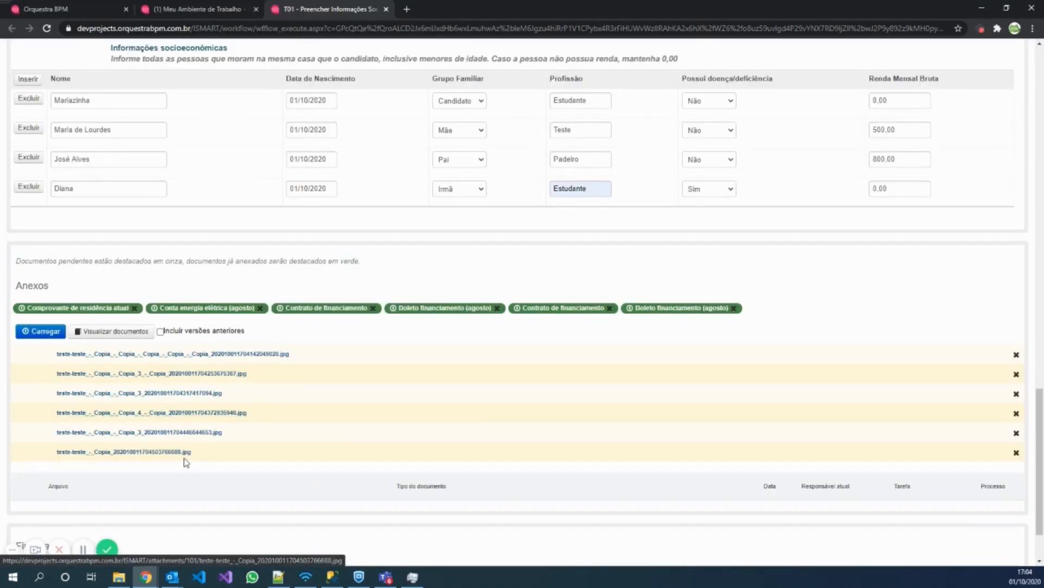
pyautogui.scroll(-2, 184, 459)
pyautogui.click(36, 523)
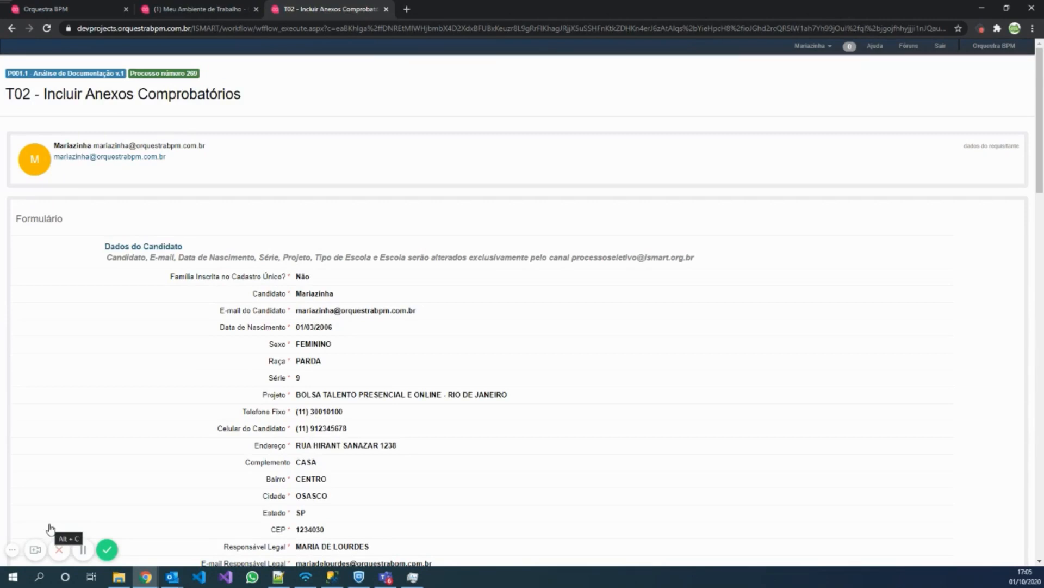
# Scroll the T02 form, highlighting the socioeconomic section and the candidate's Grupo Familiar value.
pyautogui.scroll(-7, 413, 370)
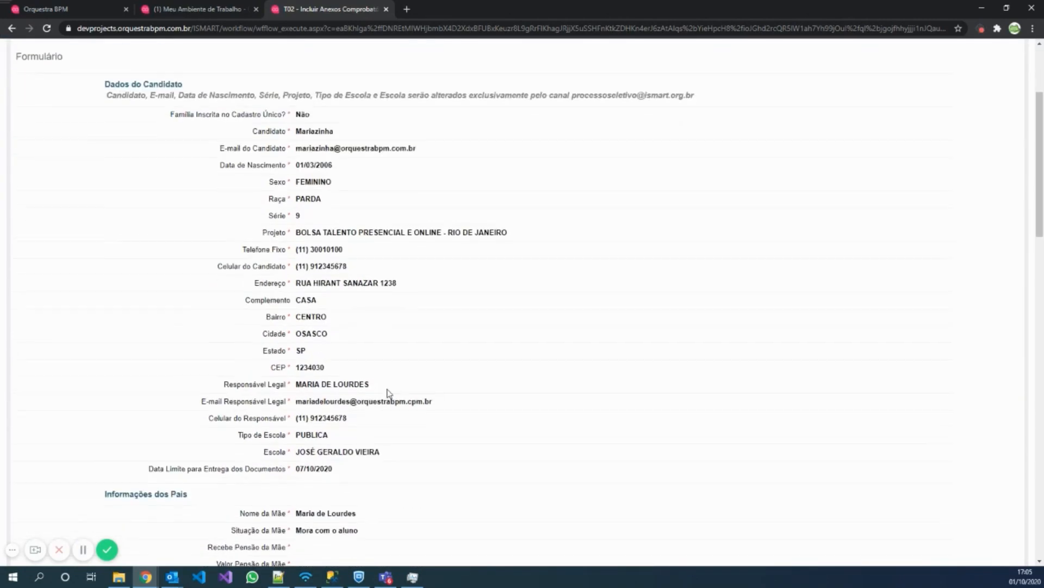
pyautogui.scroll(-4, 450, 344)
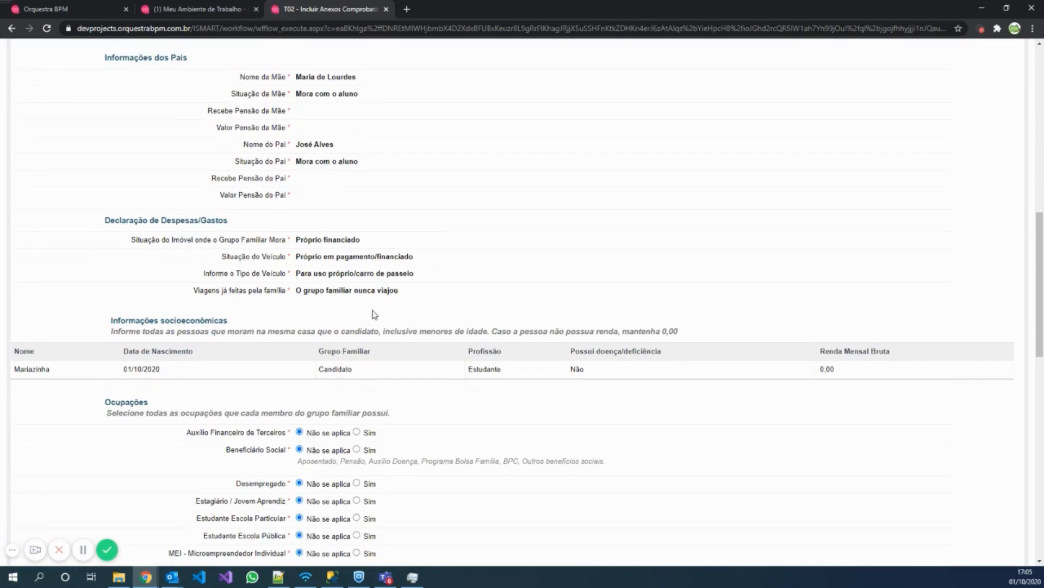
pyautogui.moveTo(6, 341); pyautogui.dragTo(416, 376)
pyautogui.click(417, 376)
pyautogui.scroll(-1, 507, 366)
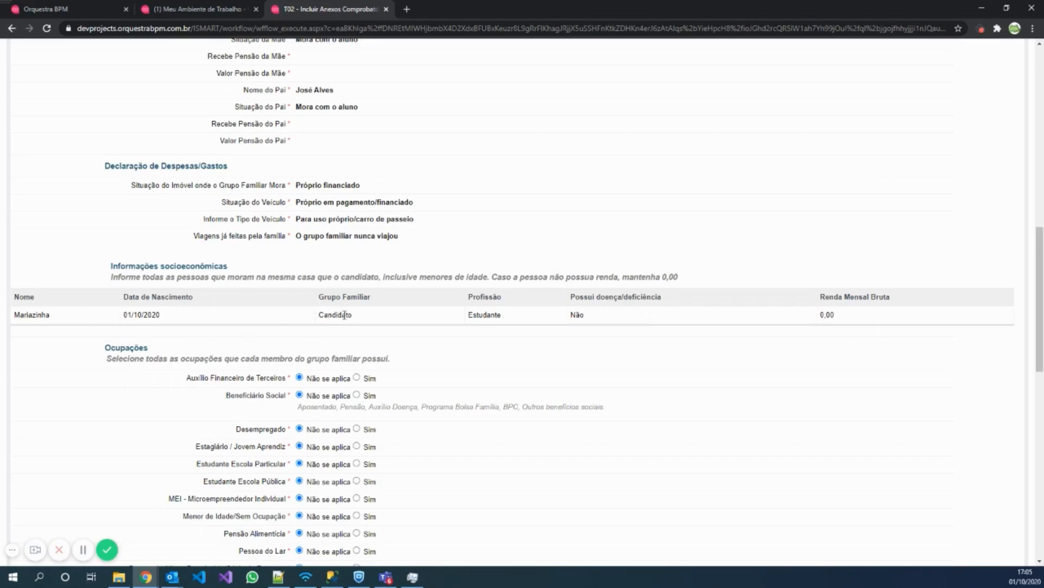
pyautogui.moveTo(321, 314); pyautogui.dragTo(441, 325)
# Mark Estudante Escola Pública as Sim in the Ocupações section.
pyautogui.scroll(-3, 496, 337)
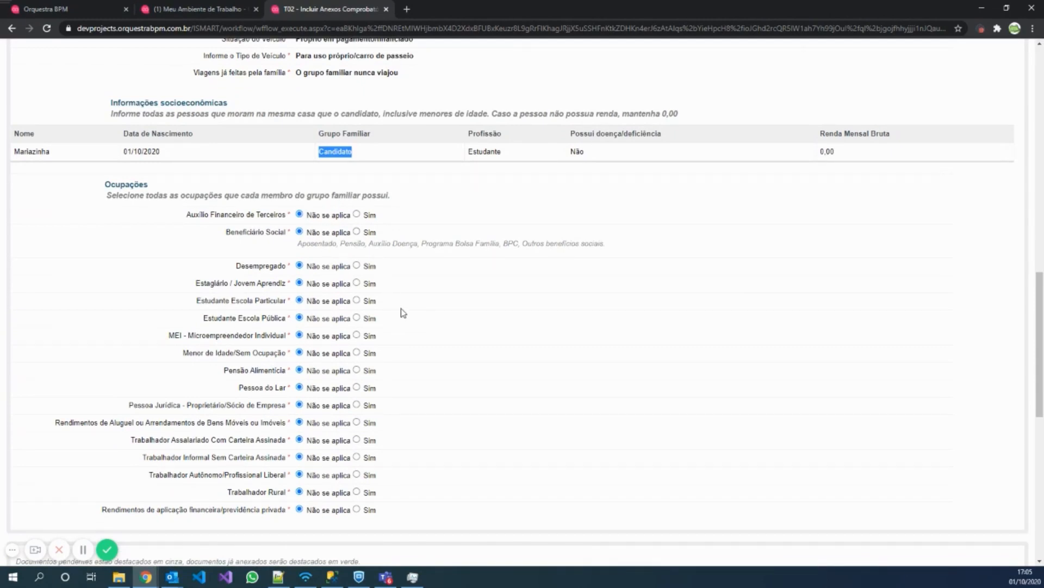
pyautogui.scroll(-3, 399, 312)
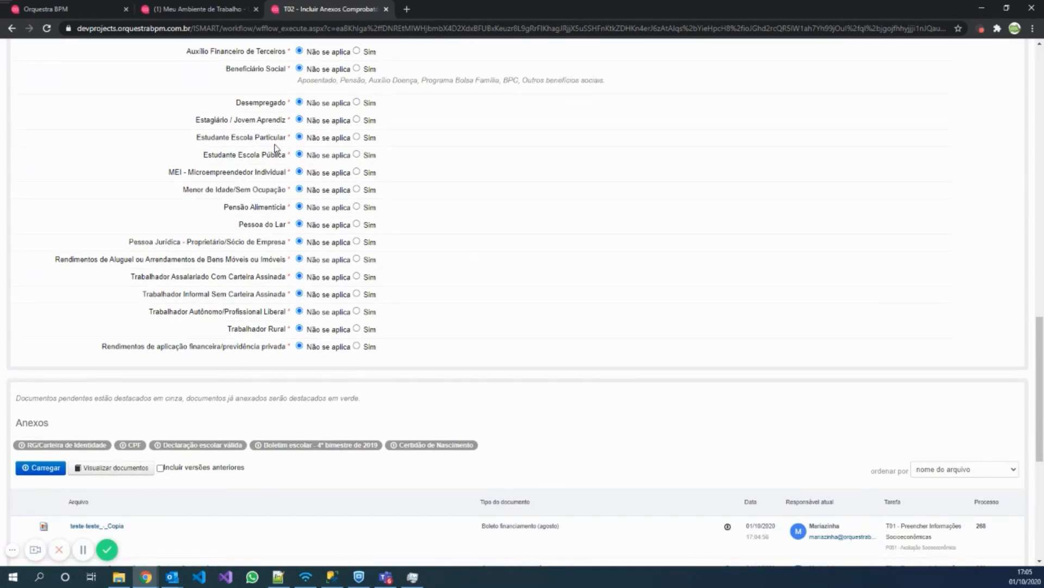
pyautogui.click(357, 155)
pyautogui.scroll(-2, 413, 389)
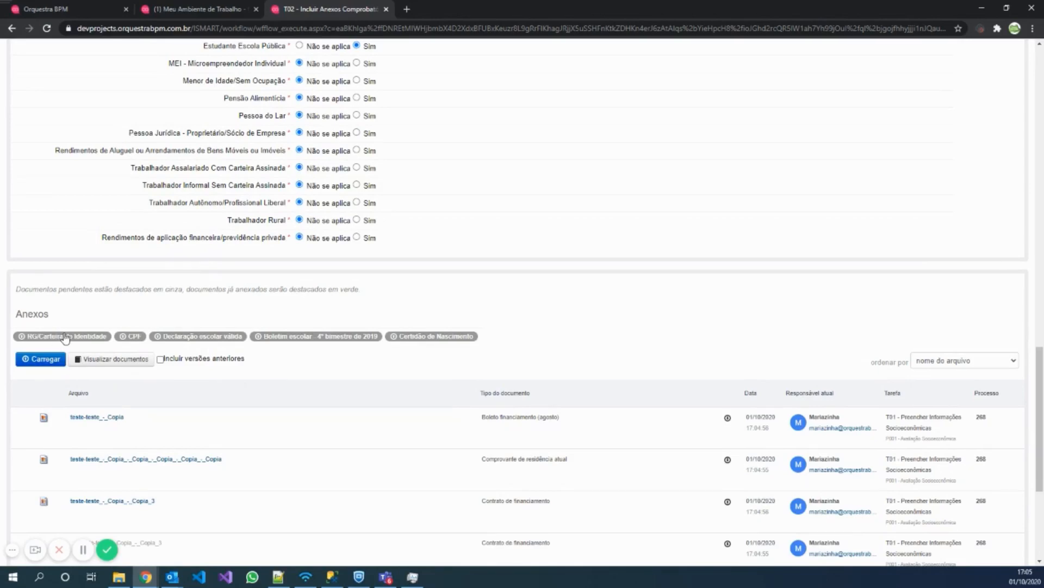
# Attach test images for the identity document and birth certificate, then conclude the candidate's T02 task.
pyautogui.click(74, 340)
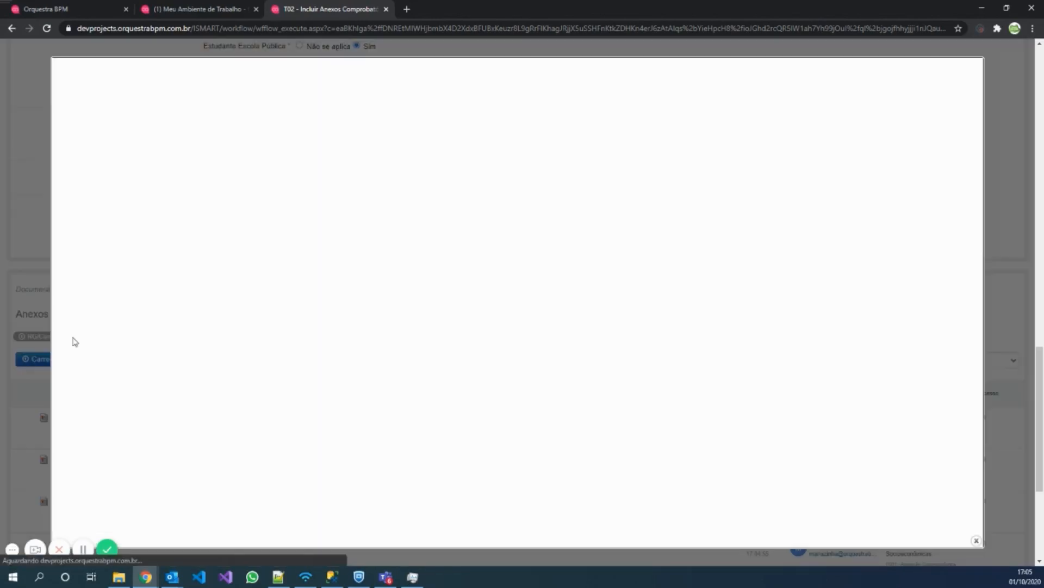
pyautogui.click(94, 140)
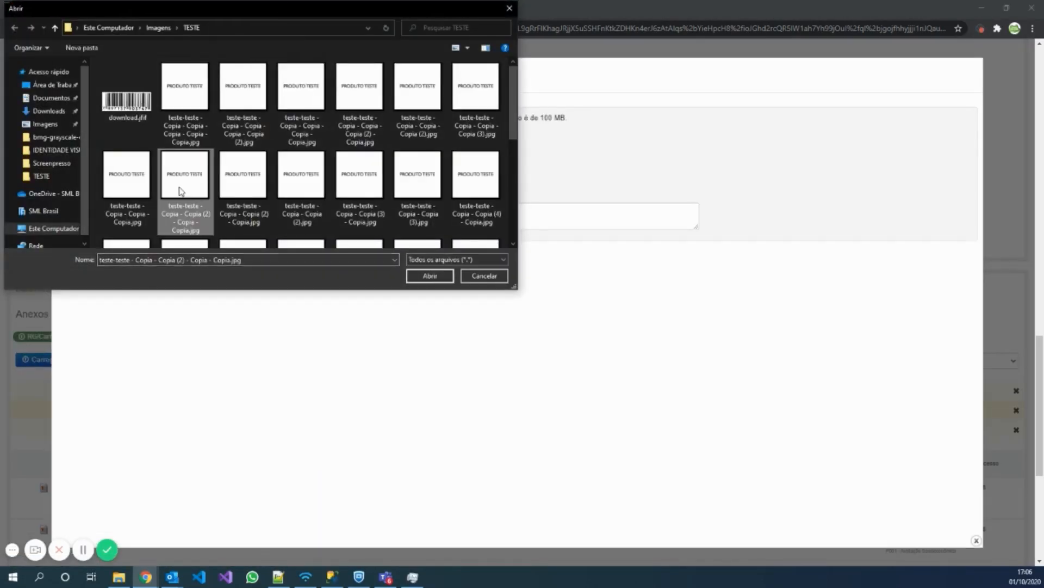
pyautogui.doubleClick(179, 190)
pyautogui.click(87, 316)
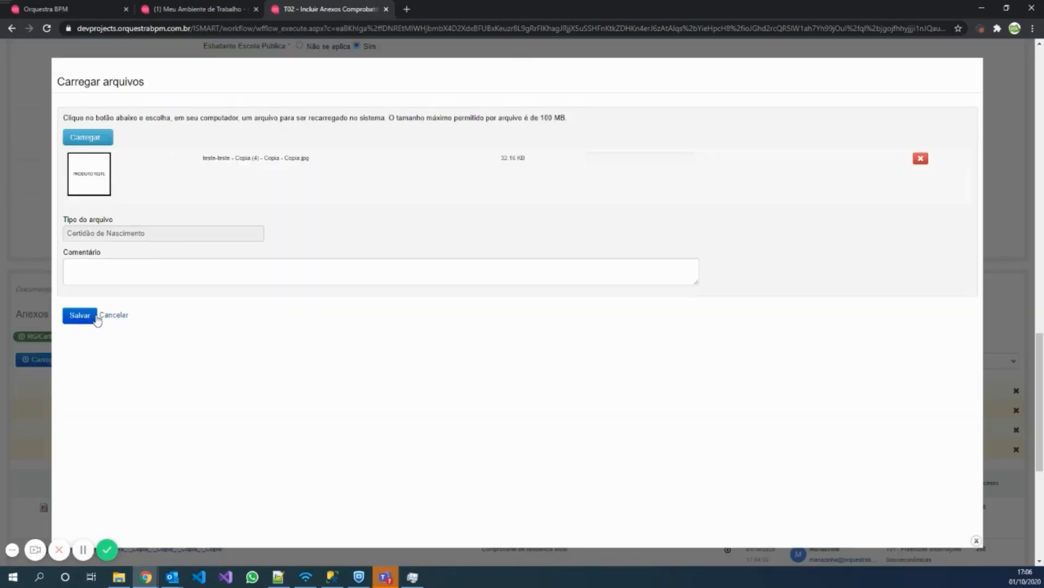
pyautogui.click(93, 317)
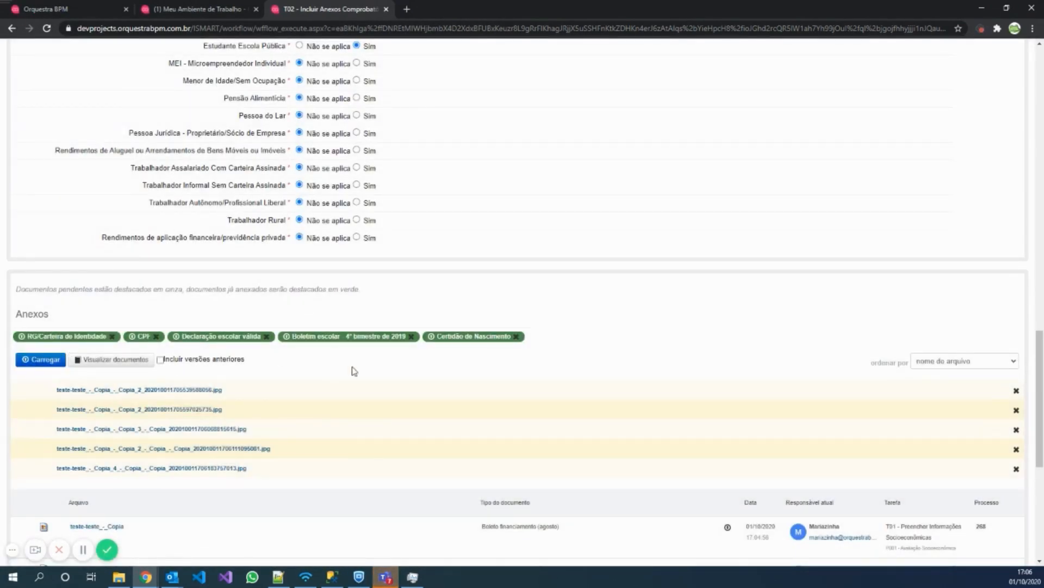
pyautogui.scroll(-6, 354, 369)
pyautogui.click(33, 522)
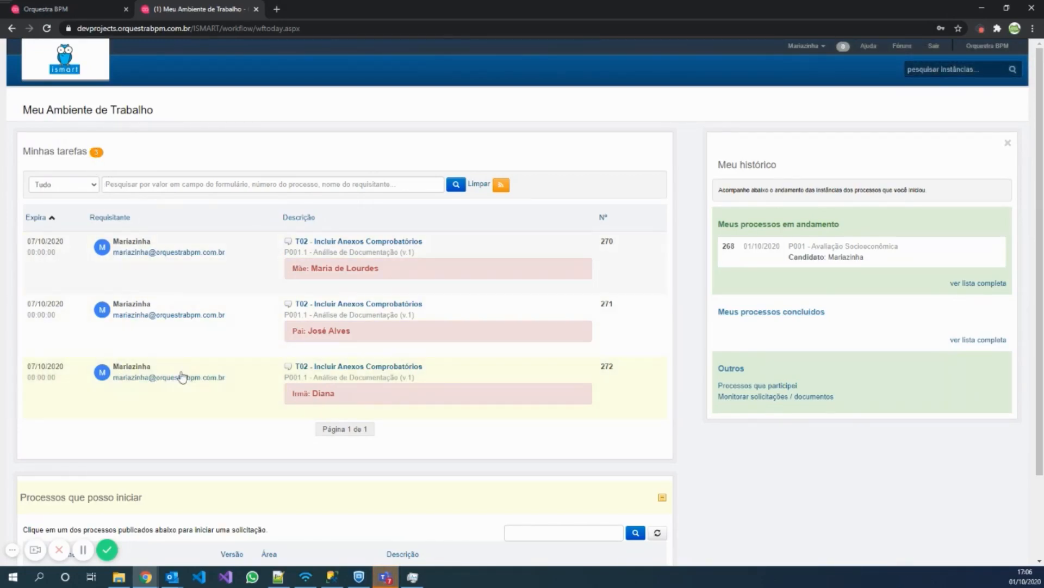
# Open the mother's T02 task, set MEI – Microempreendedor Individual to Sim, and start the Comprovante de MEI upload.
pyautogui.click(359, 273)
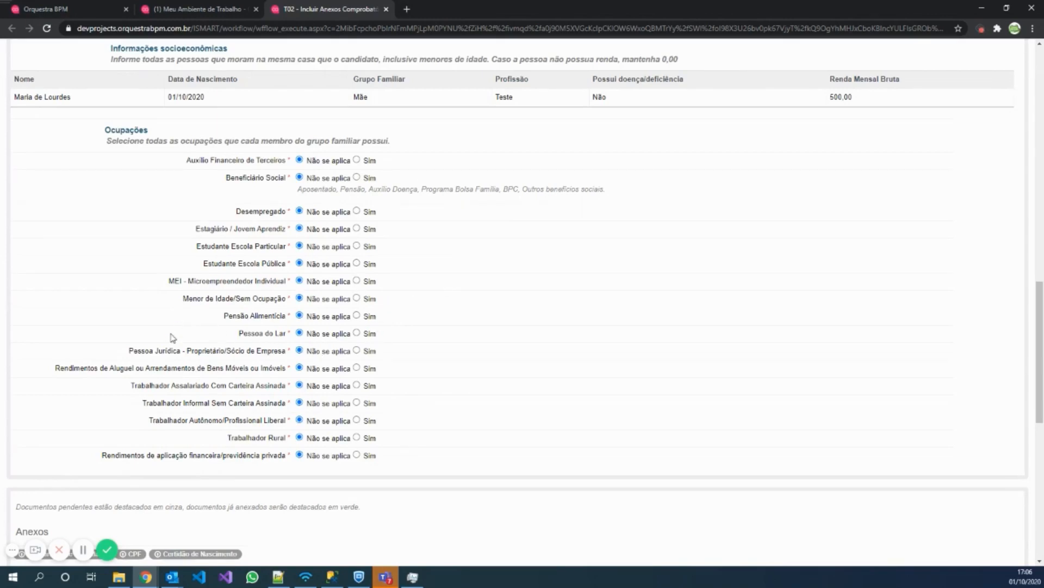
pyautogui.click(357, 281)
pyautogui.scroll(-2, 432, 312)
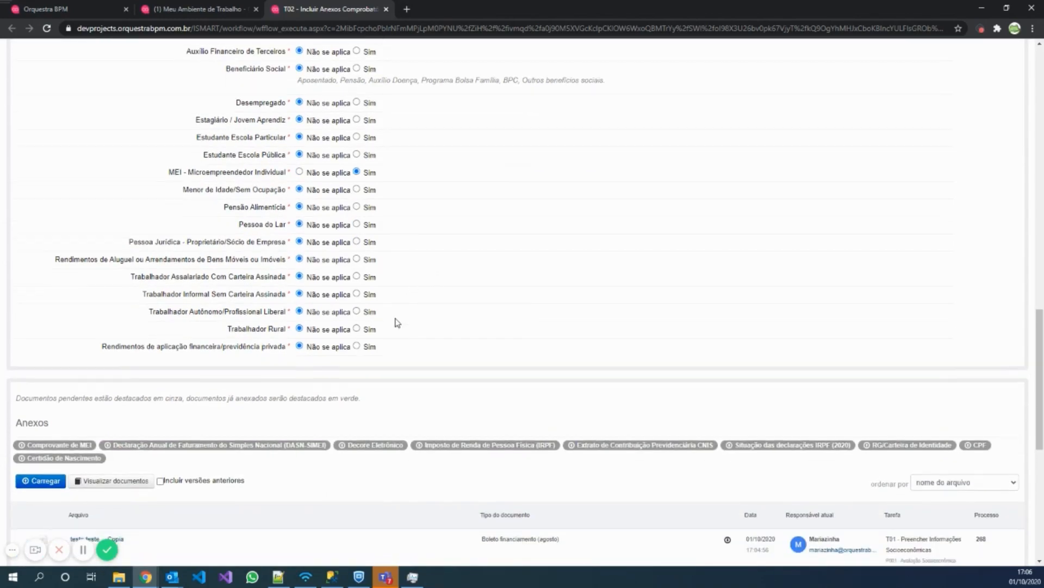
pyautogui.click(77, 448)
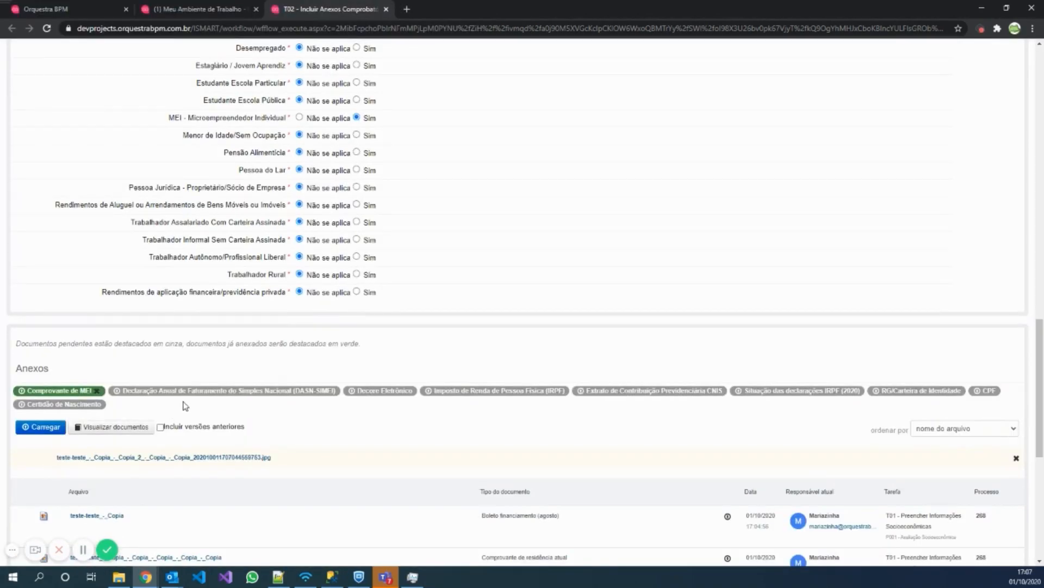
# Attach a test image as the mother's DASN-SIMEI declaration.
pyautogui.click(185, 399)
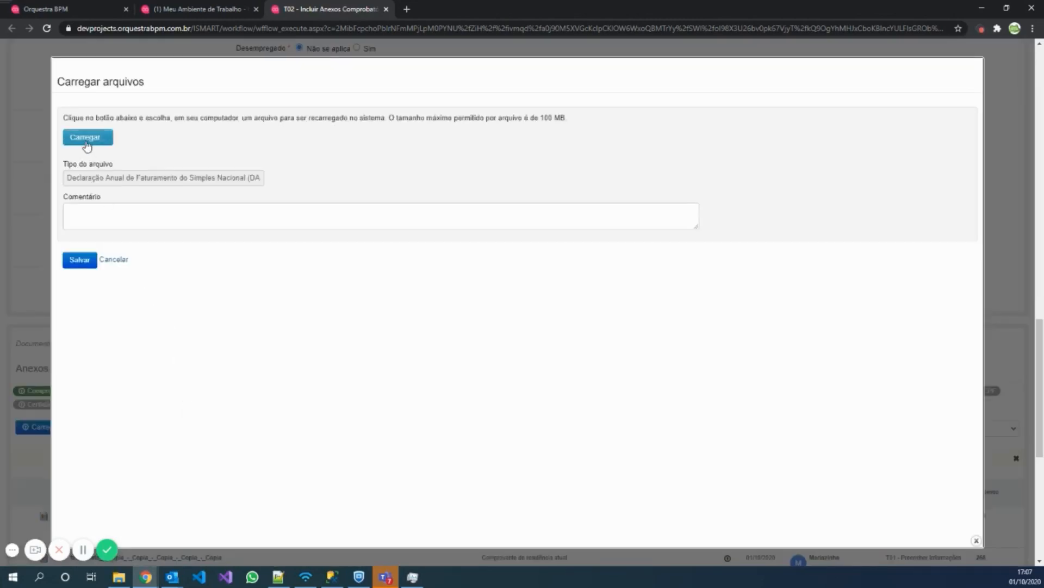
pyautogui.click(85, 138)
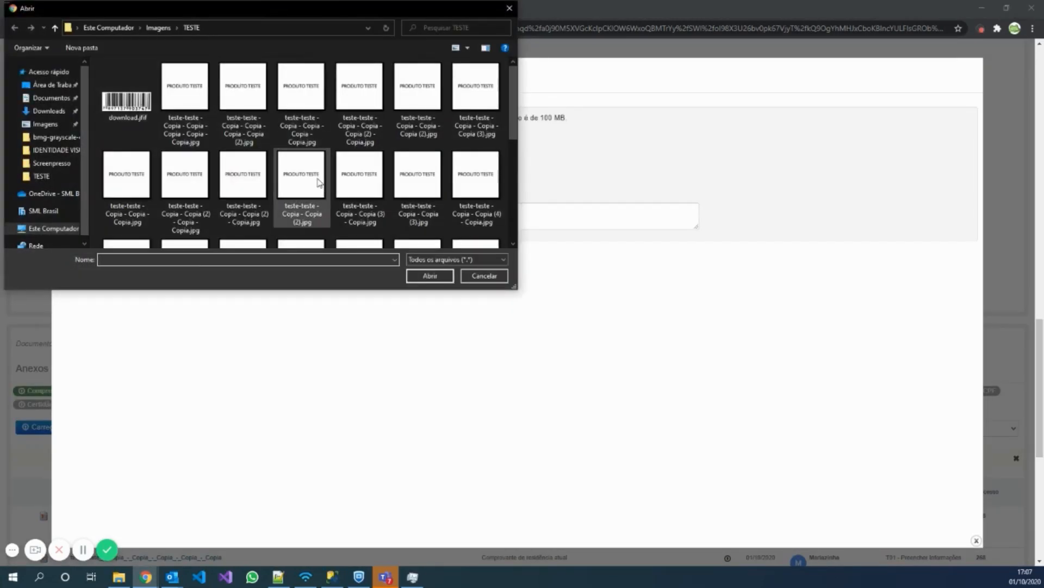
pyautogui.doubleClick(318, 180)
pyautogui.click(81, 316)
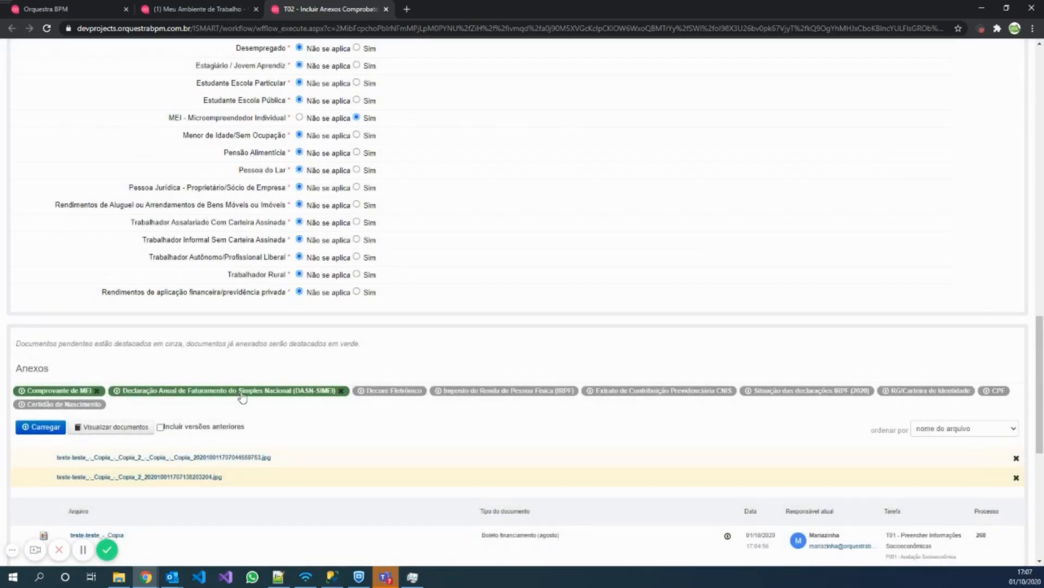
# Attach a test image as the Decore Eletrônico document and begin the IRPF upload.
pyautogui.click(386, 391)
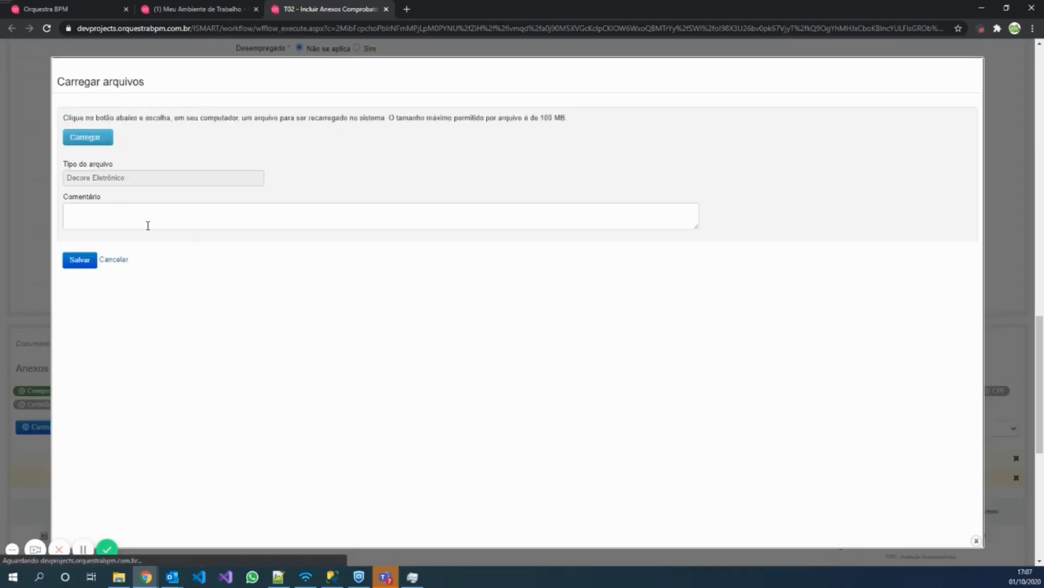
pyautogui.click(103, 142)
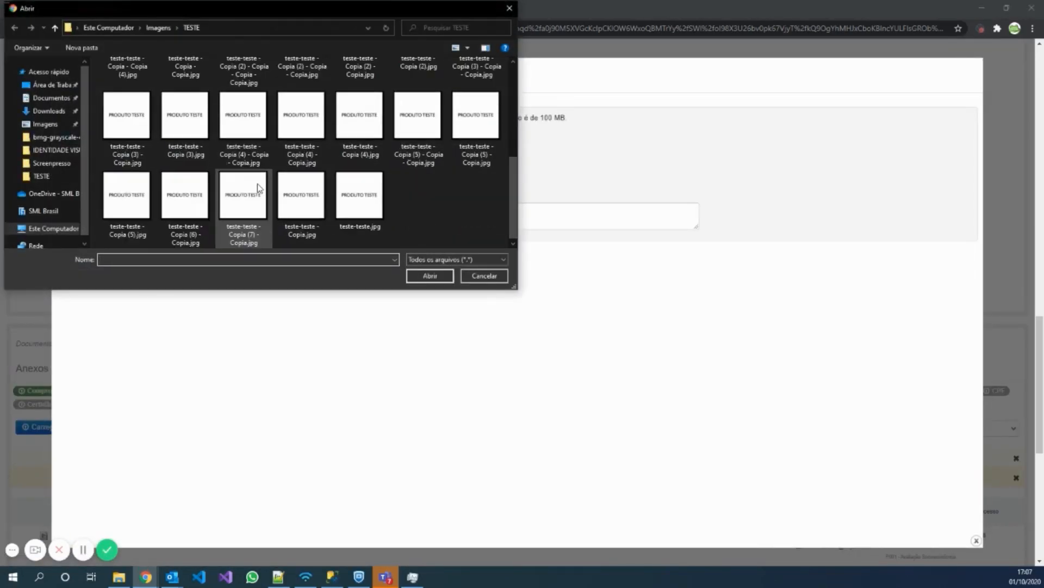
pyautogui.doubleClick(261, 183)
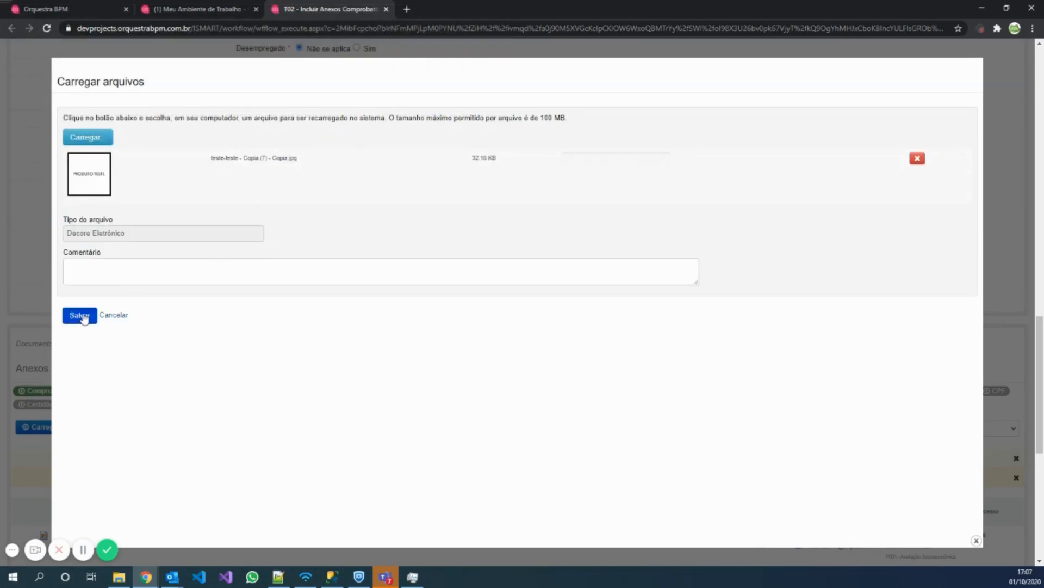
pyautogui.click(80, 316)
pyautogui.click(460, 392)
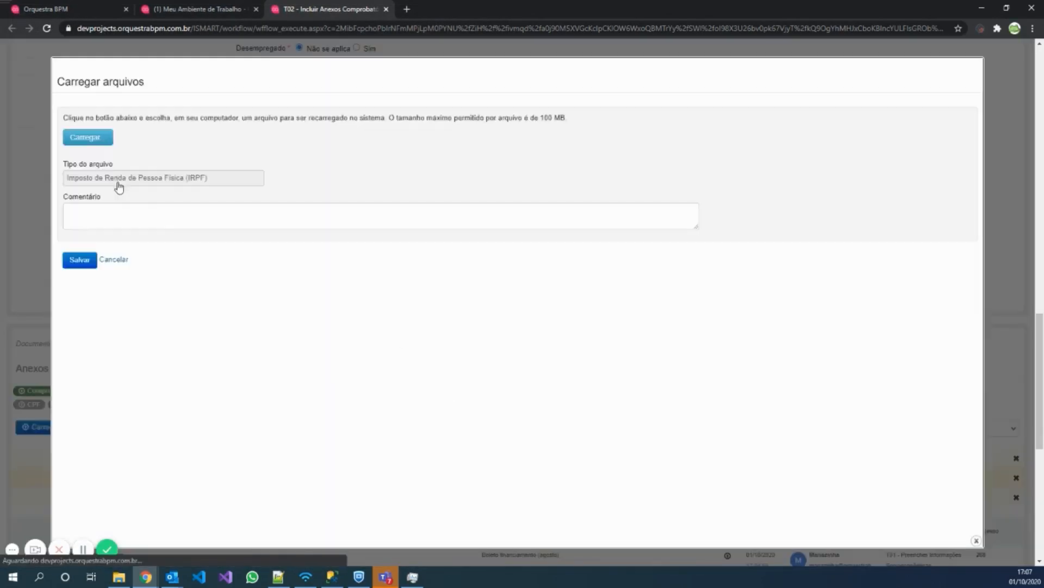
pyautogui.click(104, 137)
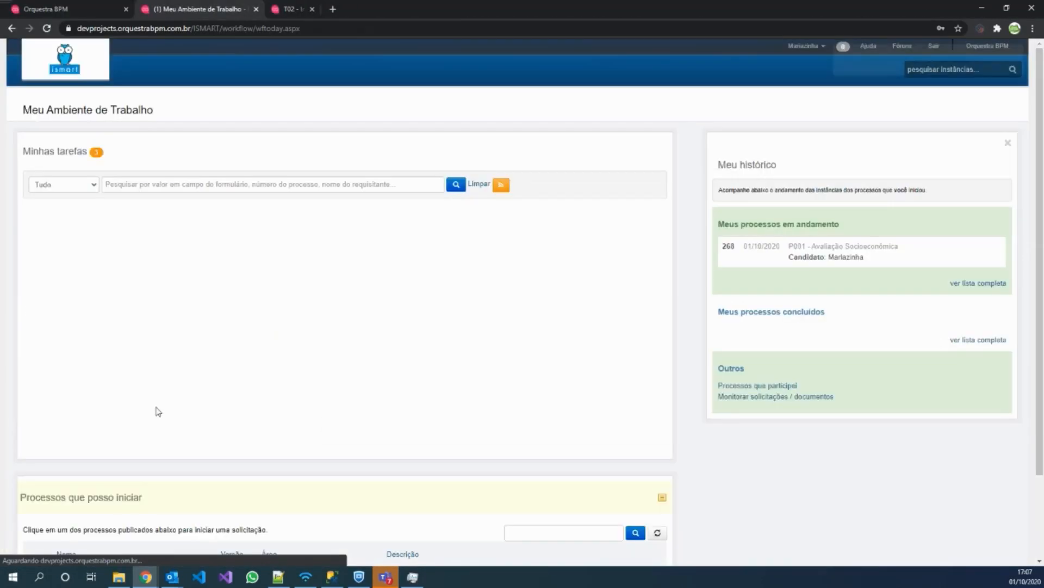